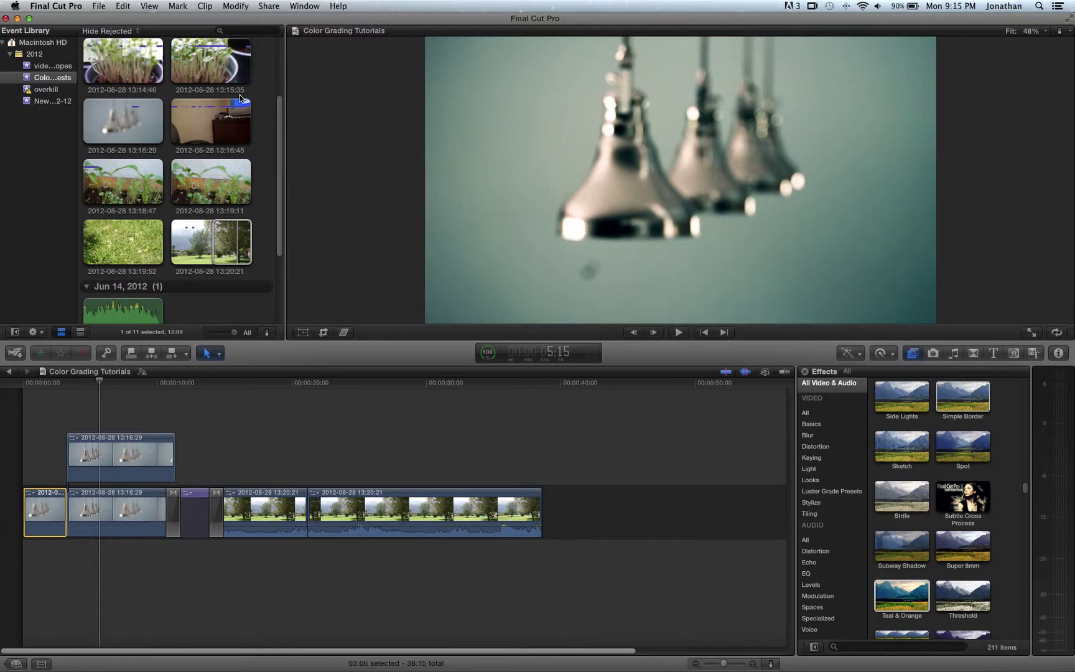
Preview the ungraded tree clip in the Event Browser.
key("super+1")
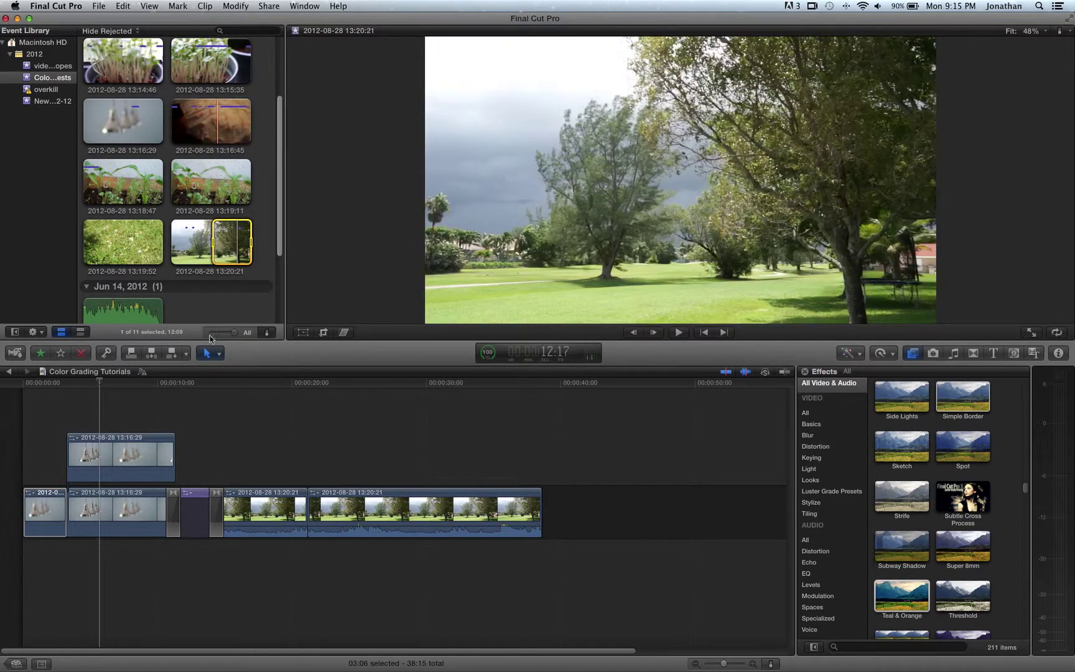
key("super+2")
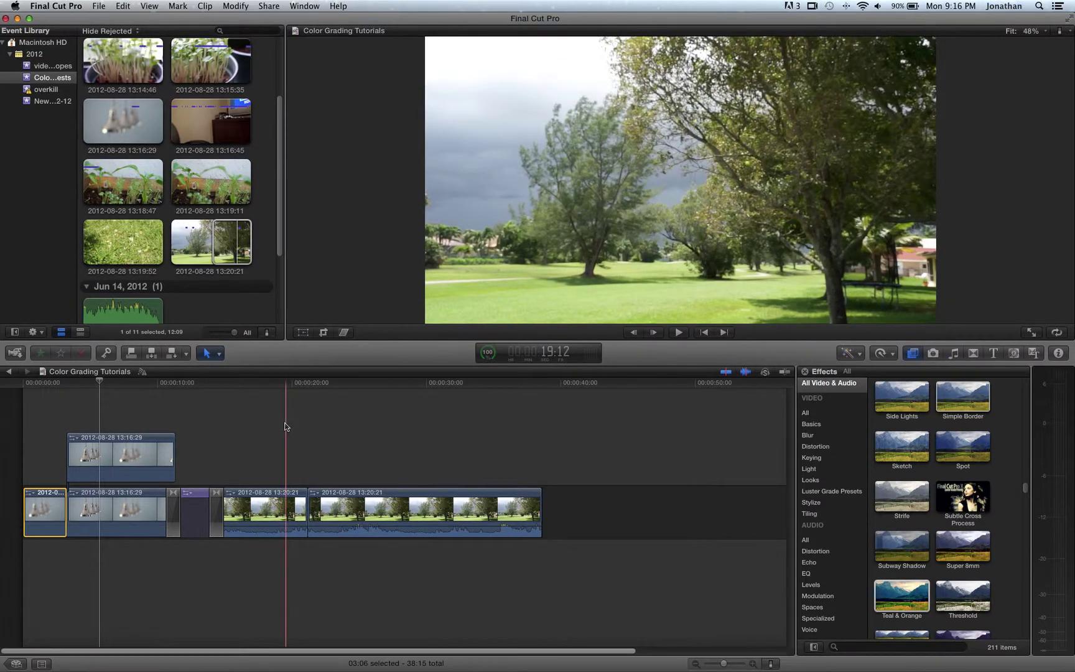
left_click(239, 244)
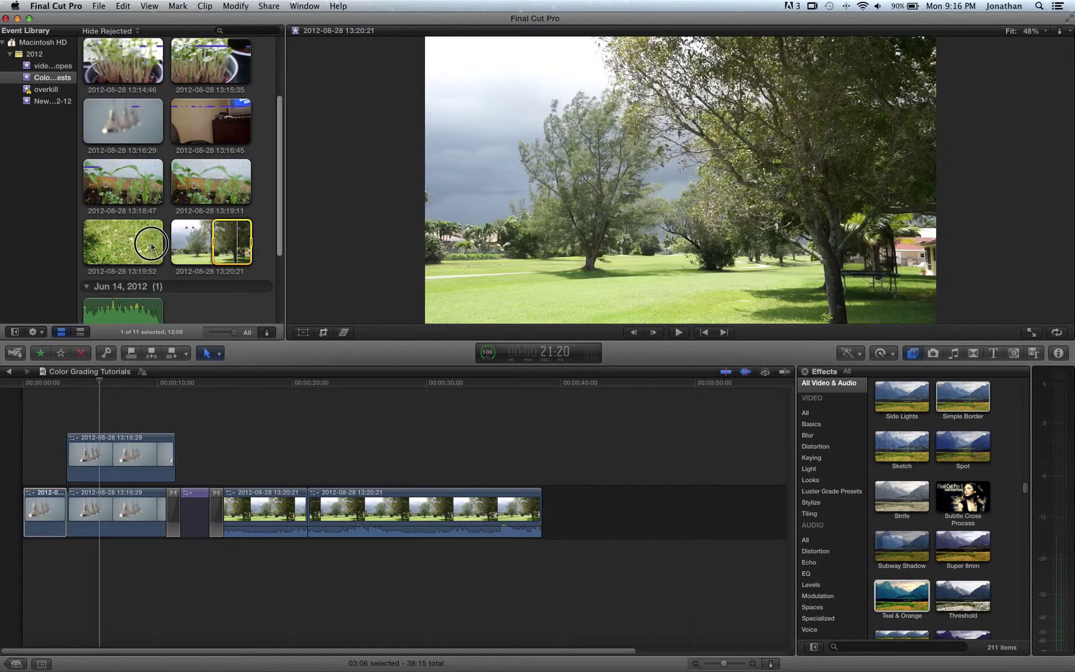
Play the project from the start and select the graded tree clip.
left_click(45, 513)
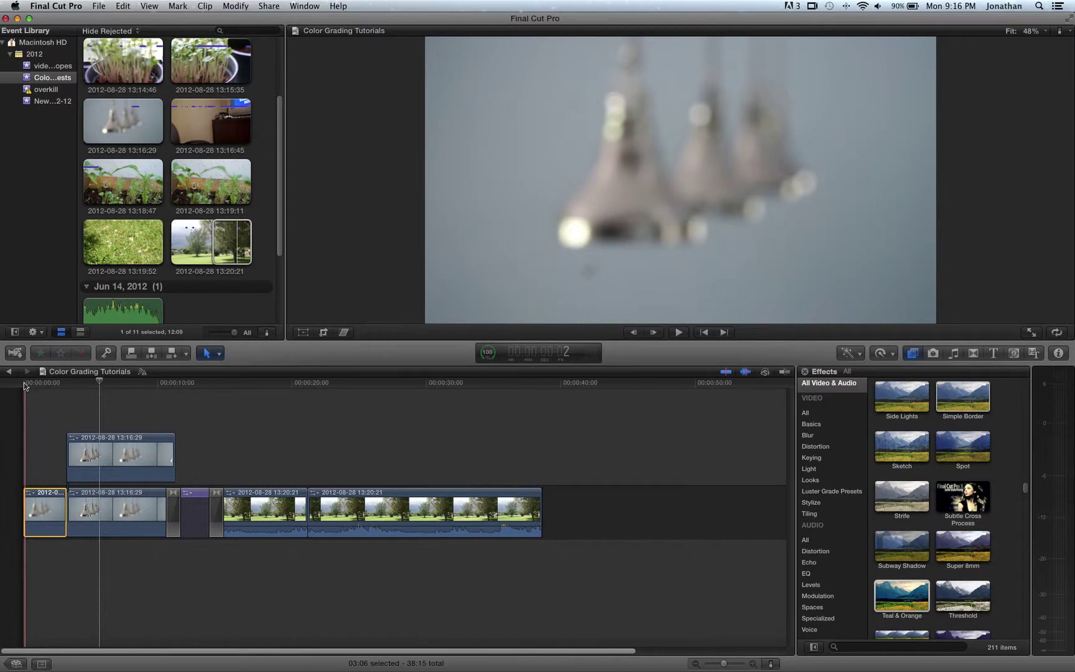
left_click(24, 382)
key("space")
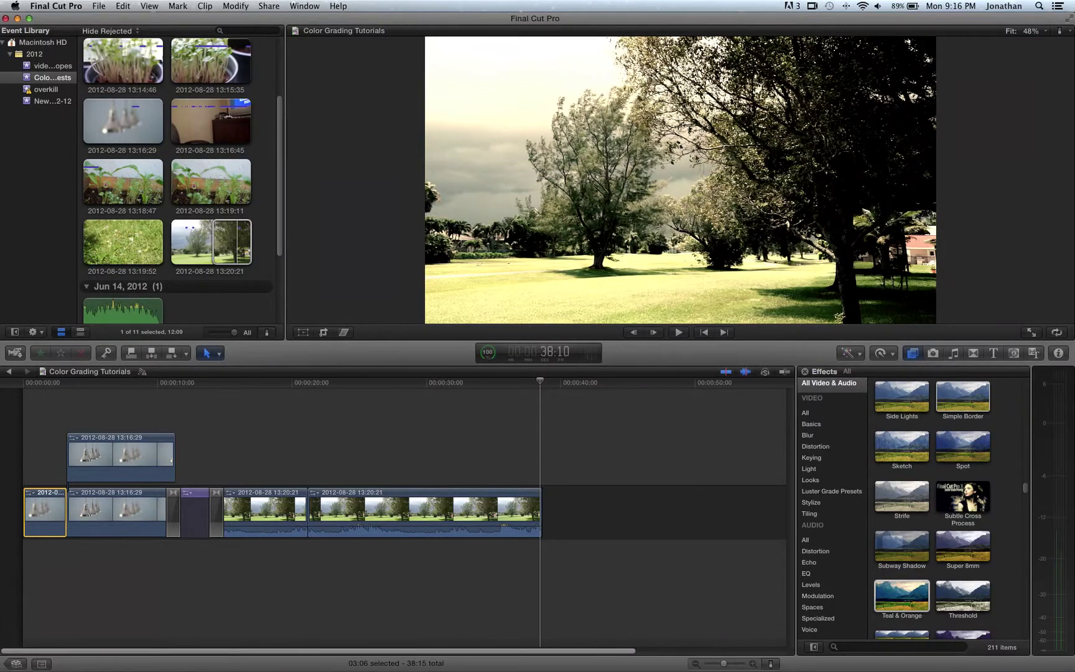
left_click(283, 497)
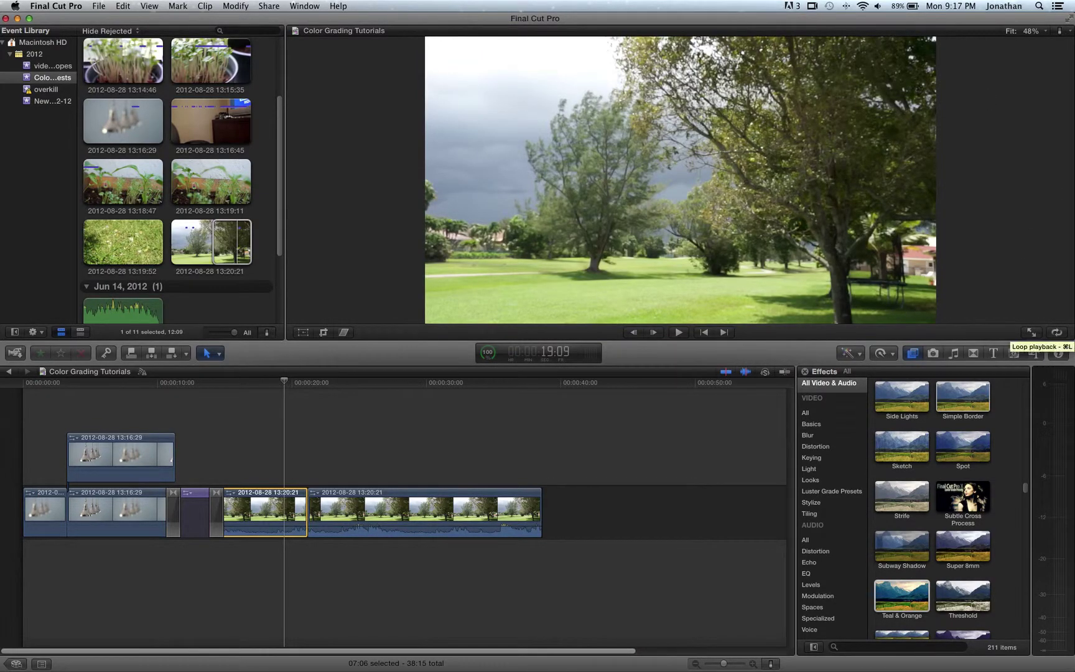
Drag the Teal & Orange effect onto the first lamp clip in the timeline.
scroll(966, 448, "down", 6)
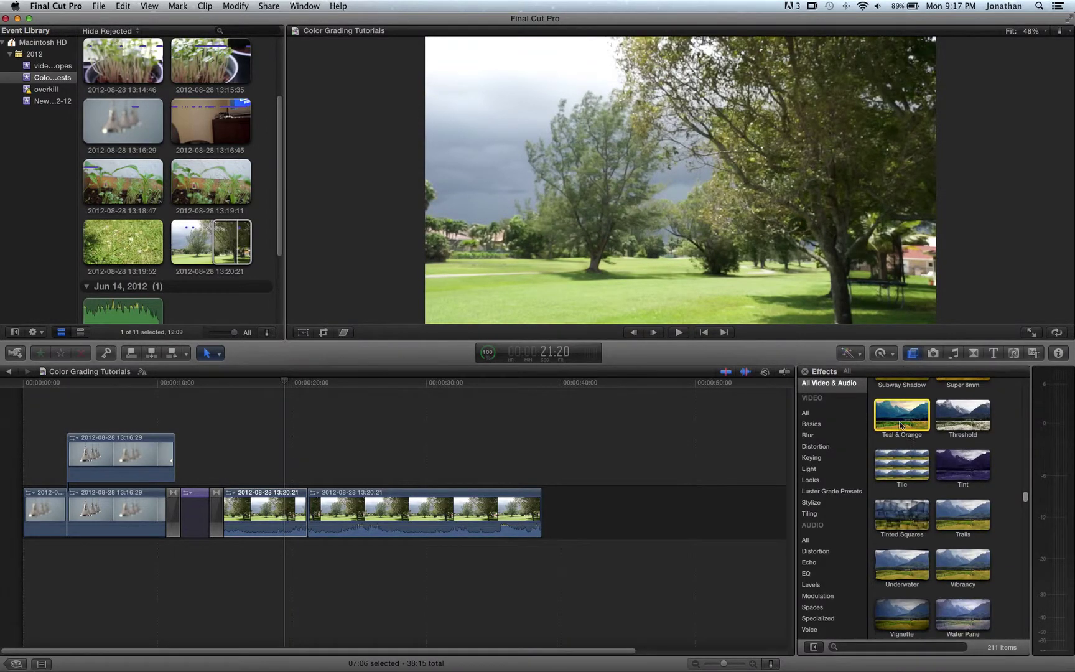
left_click_drag(900, 425, 102, 467)
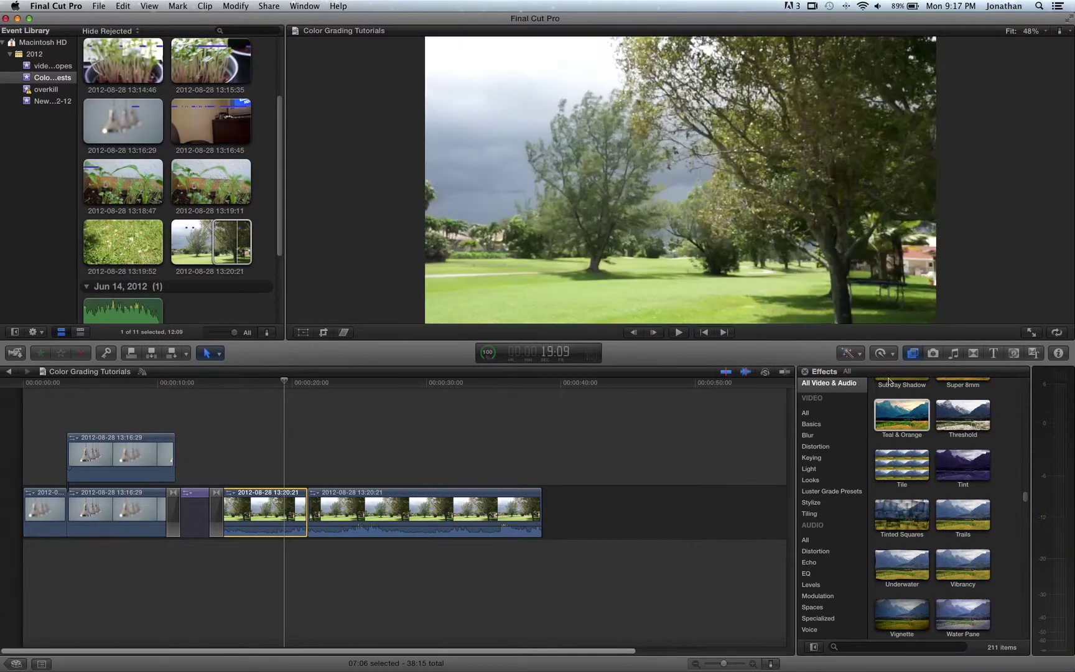
left_click_drag(906, 408, 47, 506)
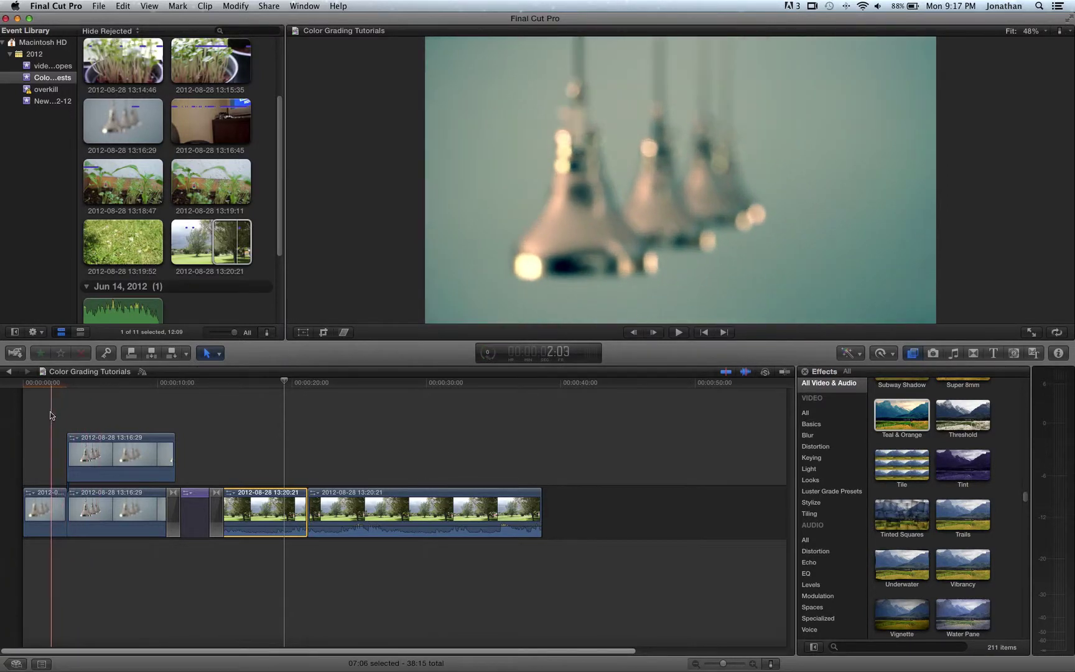
Set the lamp clip's Teal & Orange to Amount 49.42 and Shadows 0.75, then switch it off.
left_click(43, 513)
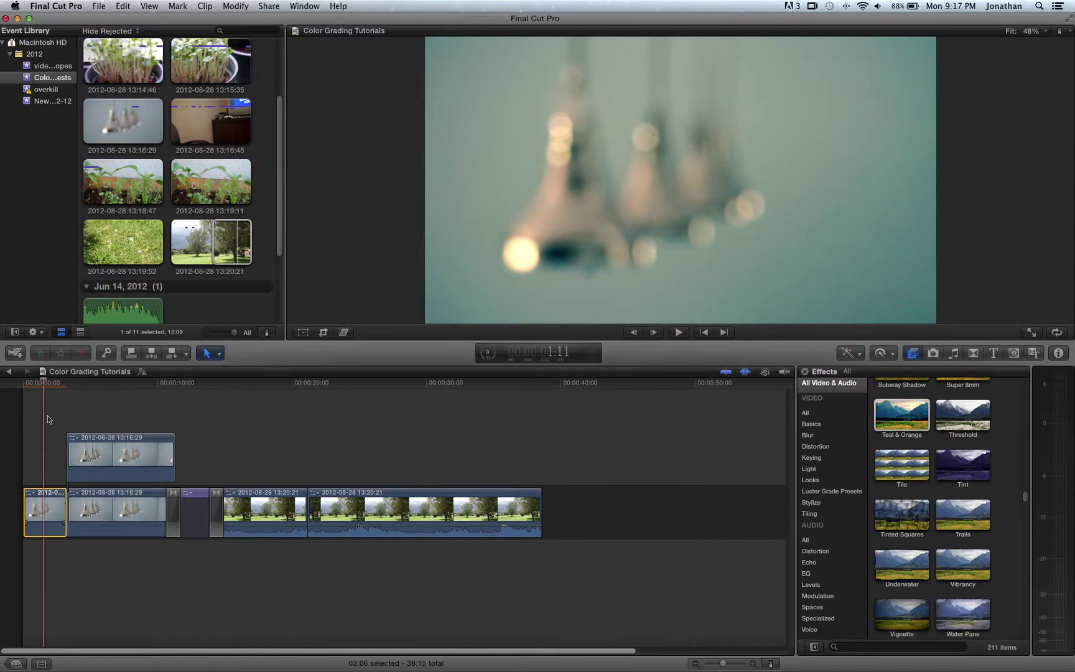
mouse_move(1073, 357)
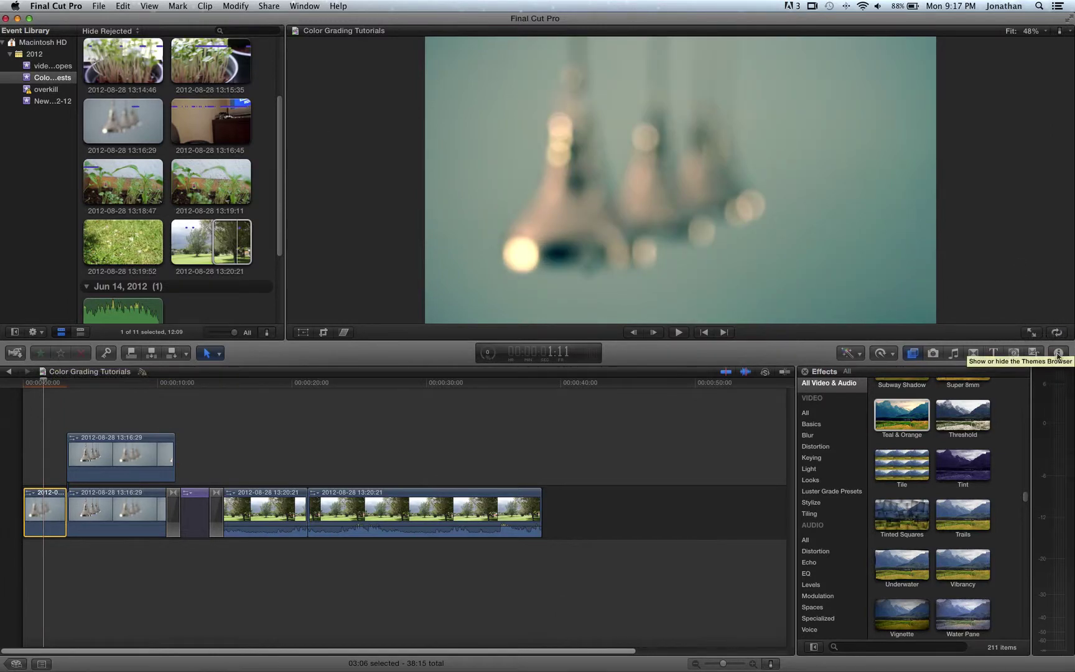
left_click(1058, 352)
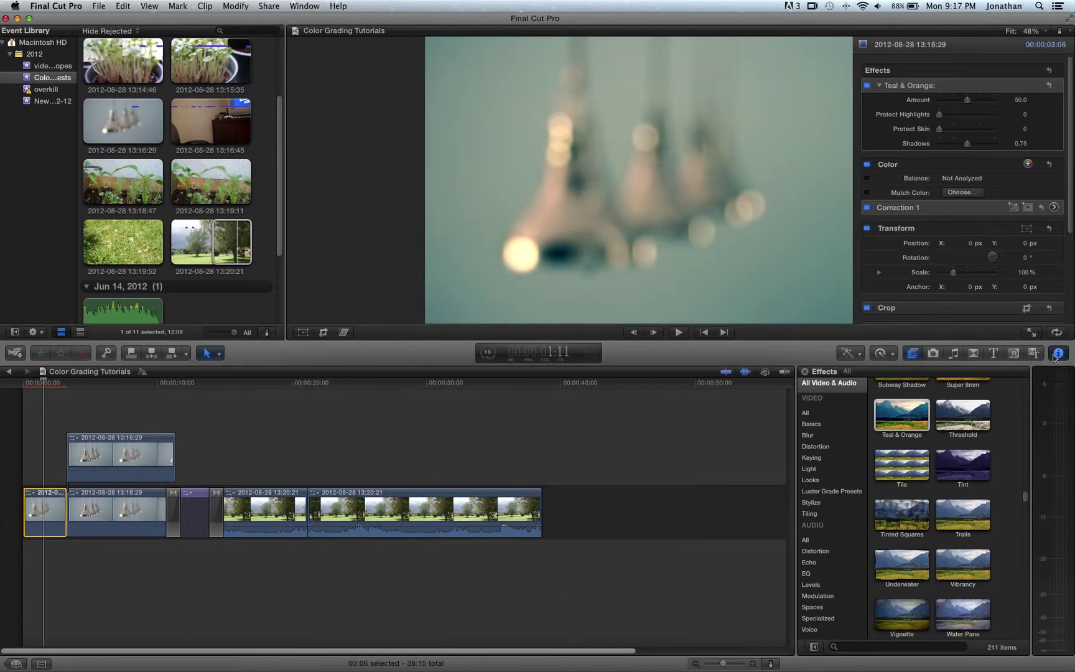
left_click(978, 101)
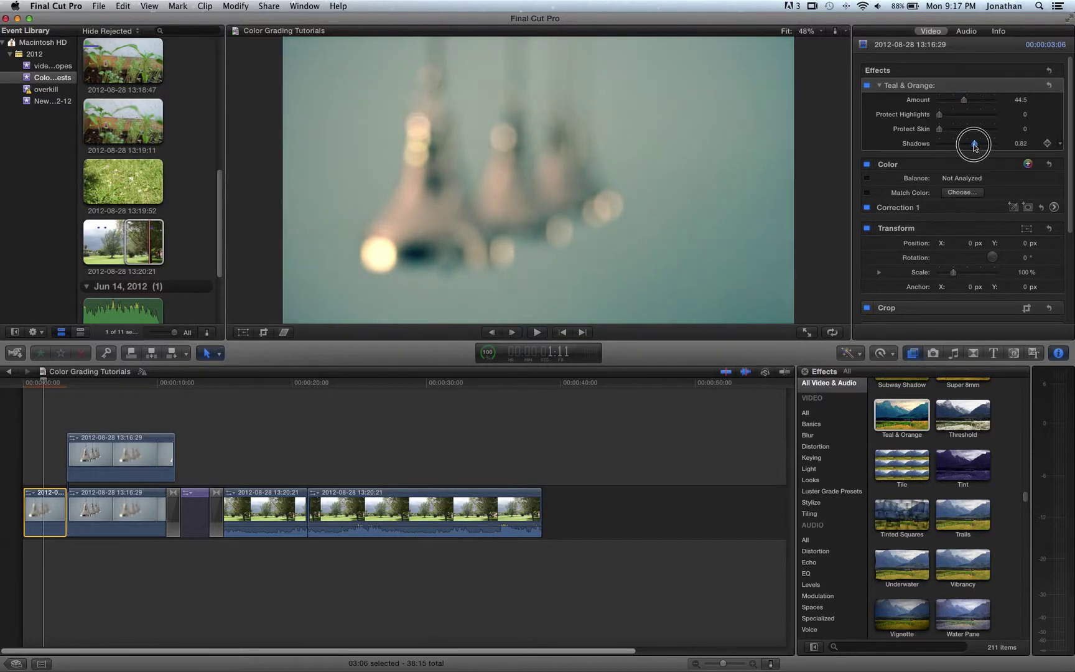
left_click_drag(974, 147, 939, 117)
left_click(868, 86)
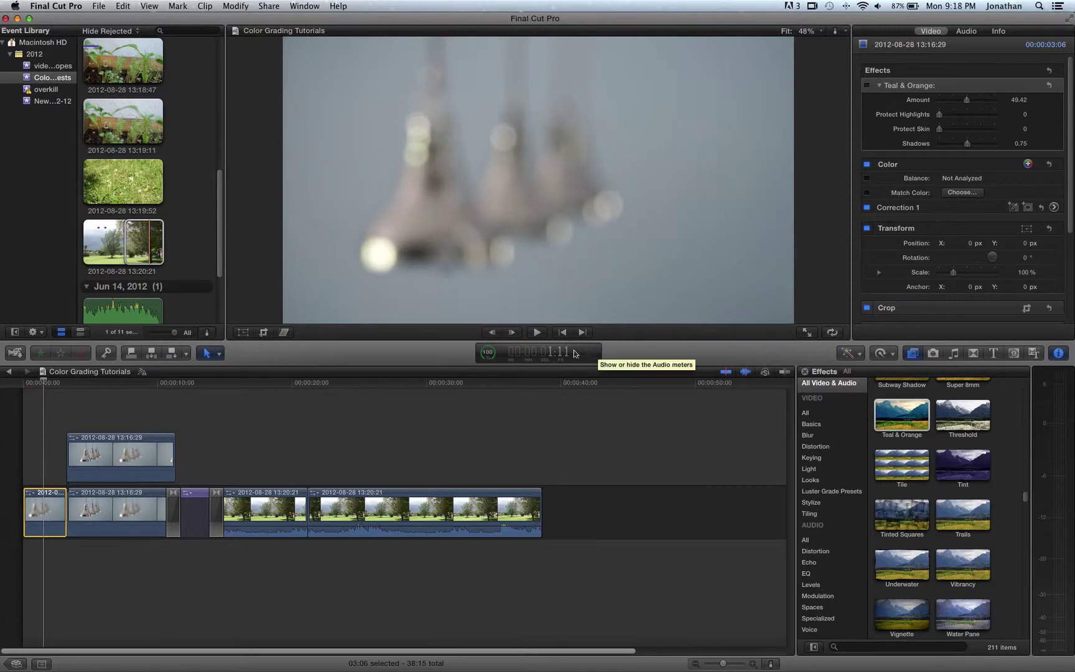
Duplicate the first lamp clip as an audition.
left_click(72, 413)
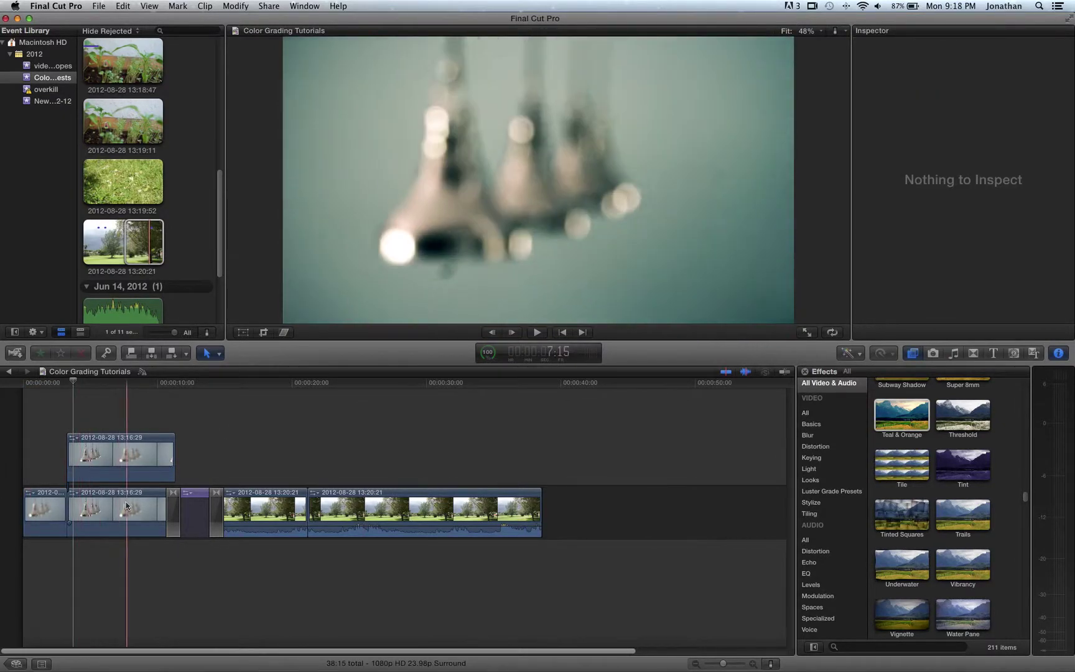
left_click(42, 507)
right_click(43, 508)
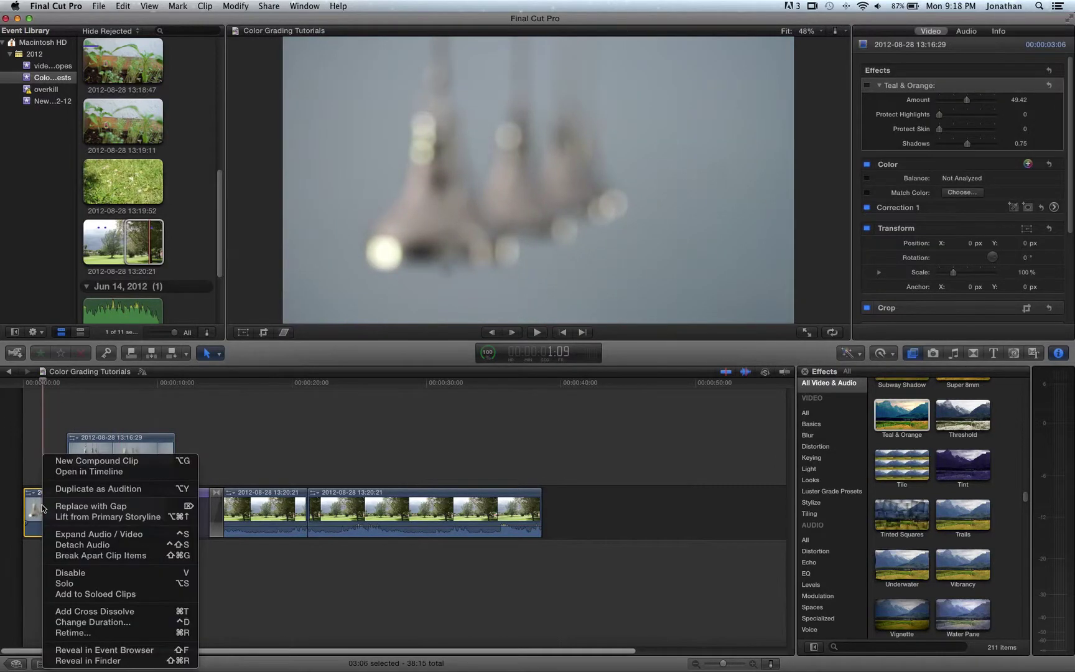
left_click(103, 489)
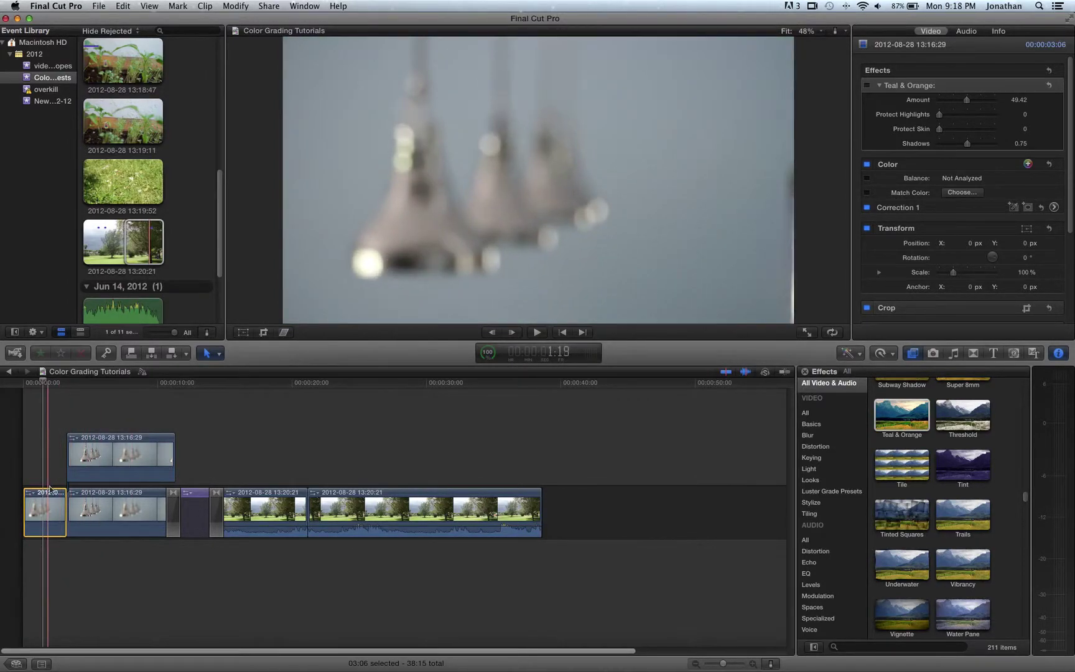
Give the connected lamp clip Teal & Orange at Amount 50, Shadows 0.75, and play it back.
left_click(98, 463)
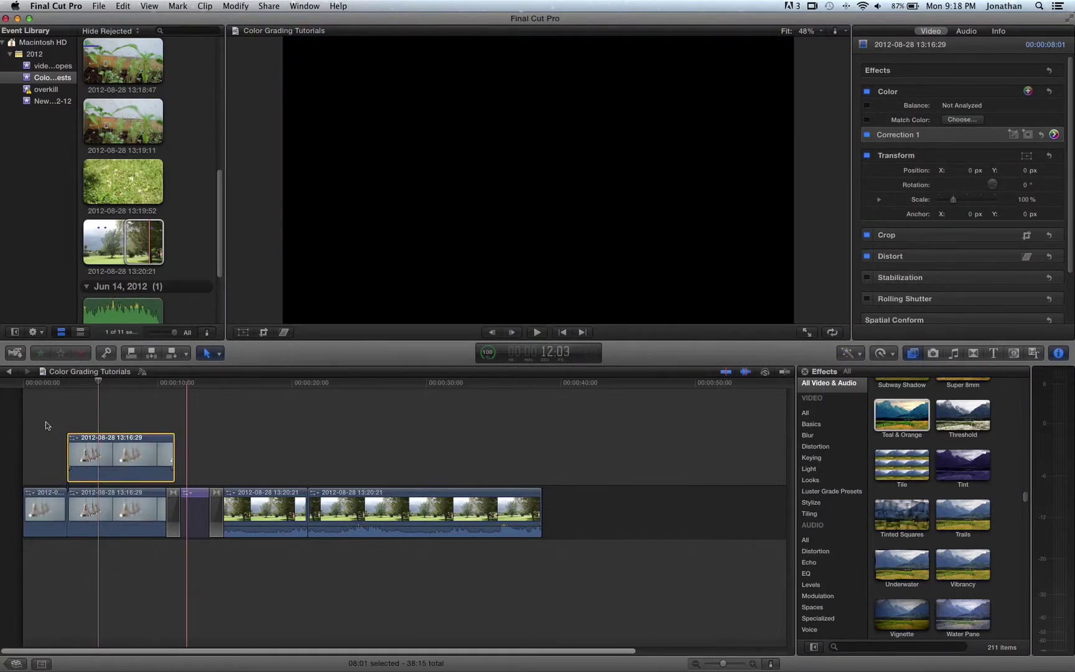
mouse_move(95, 381)
left_mouse_down()
mouse_move(79, 384)
mouse_move(103, 382)
mouse_move(92, 388)
left_mouse_up()
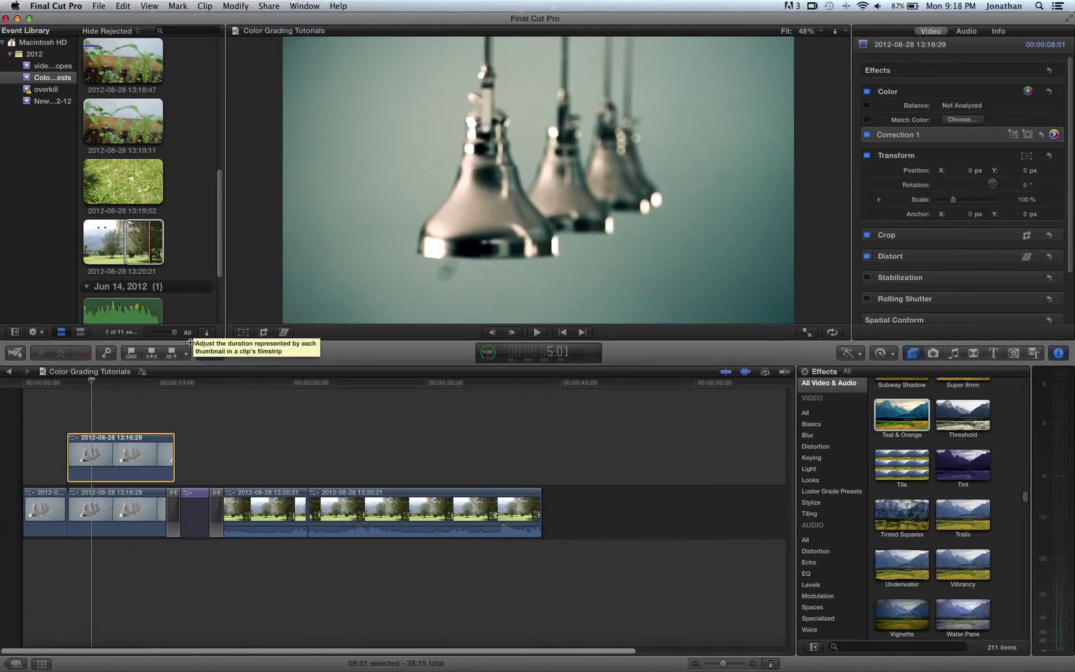
left_click(107, 501)
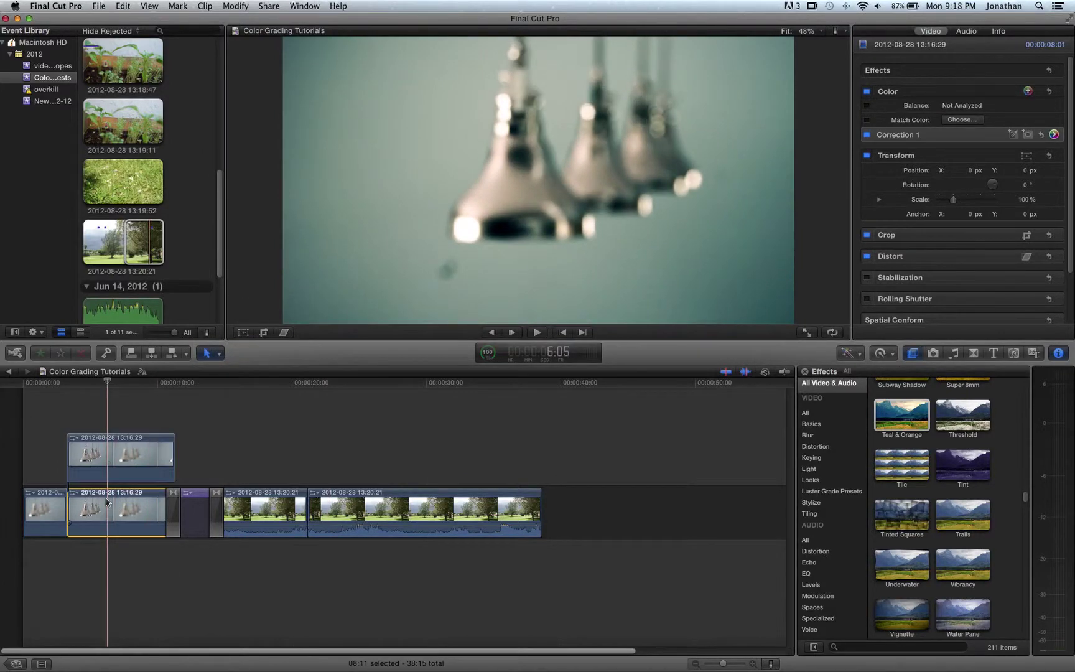
left_click(117, 454)
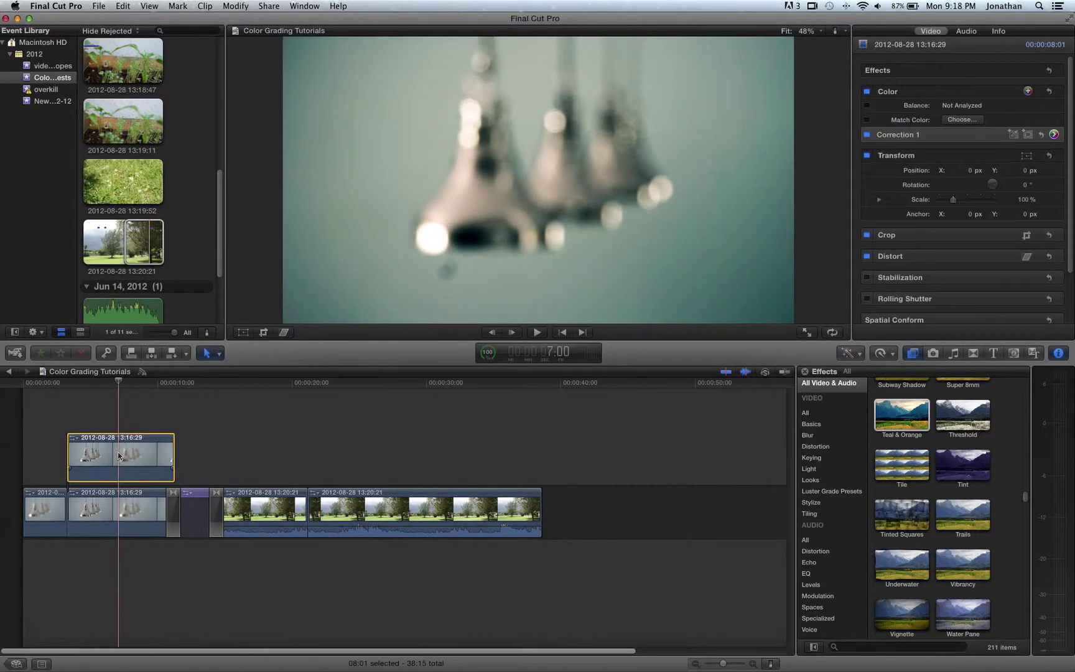
left_click(228, 437)
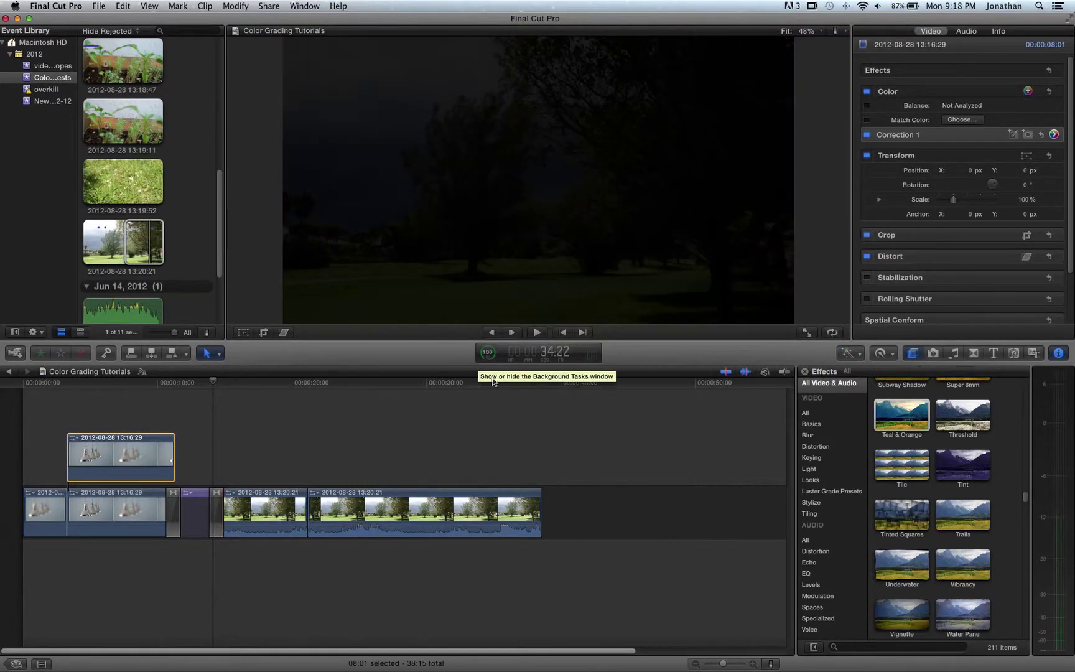
left_click(151, 496)
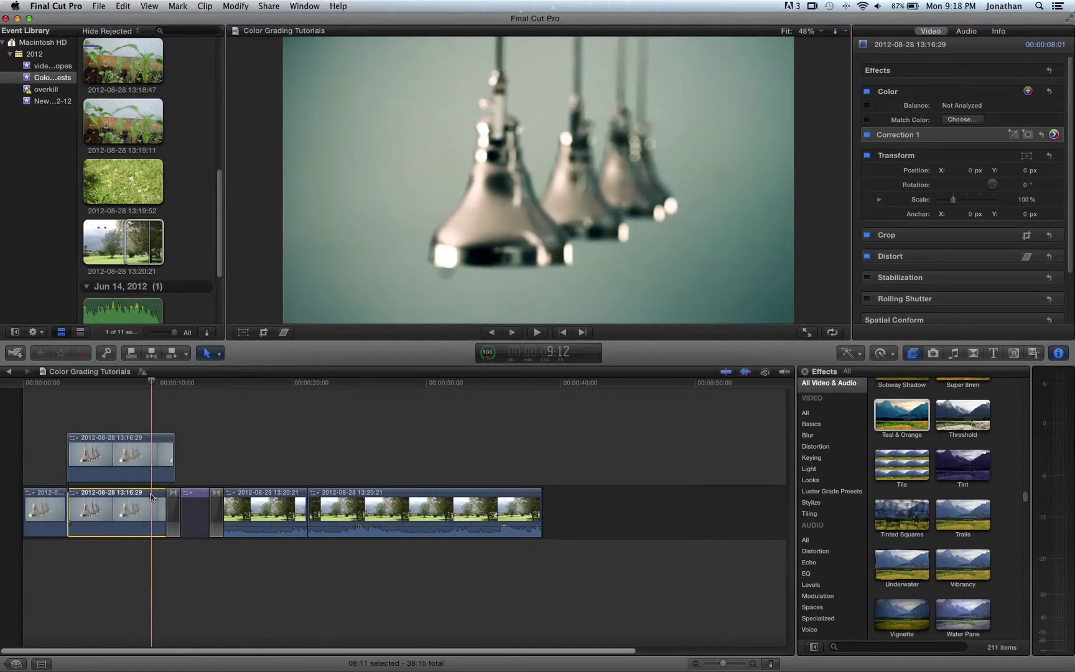
key("space")
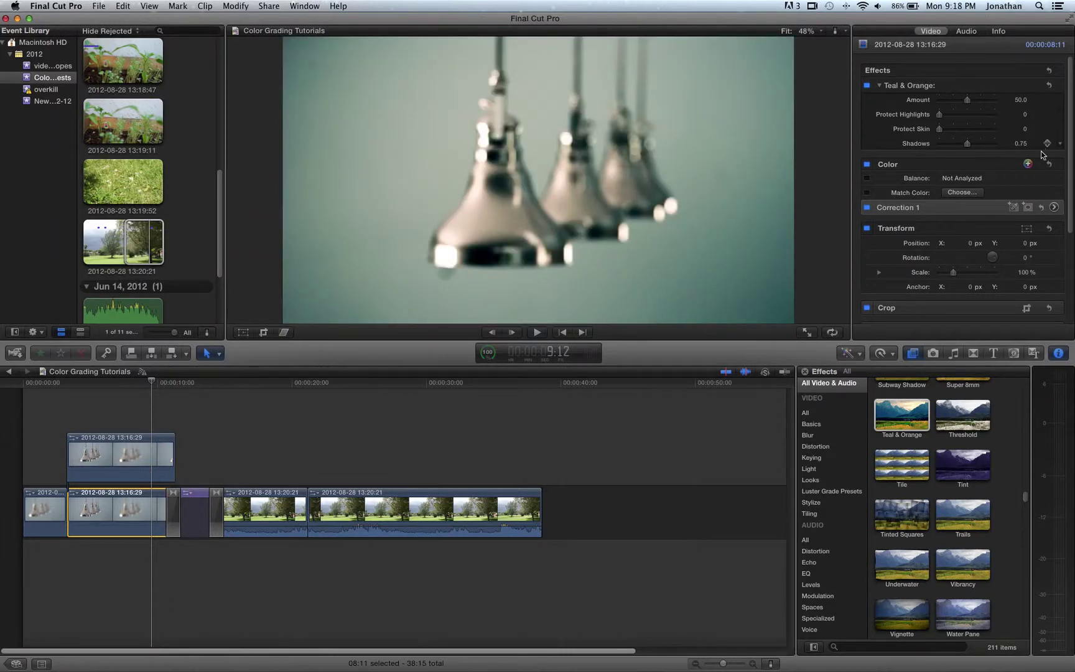
left_click(1058, 208)
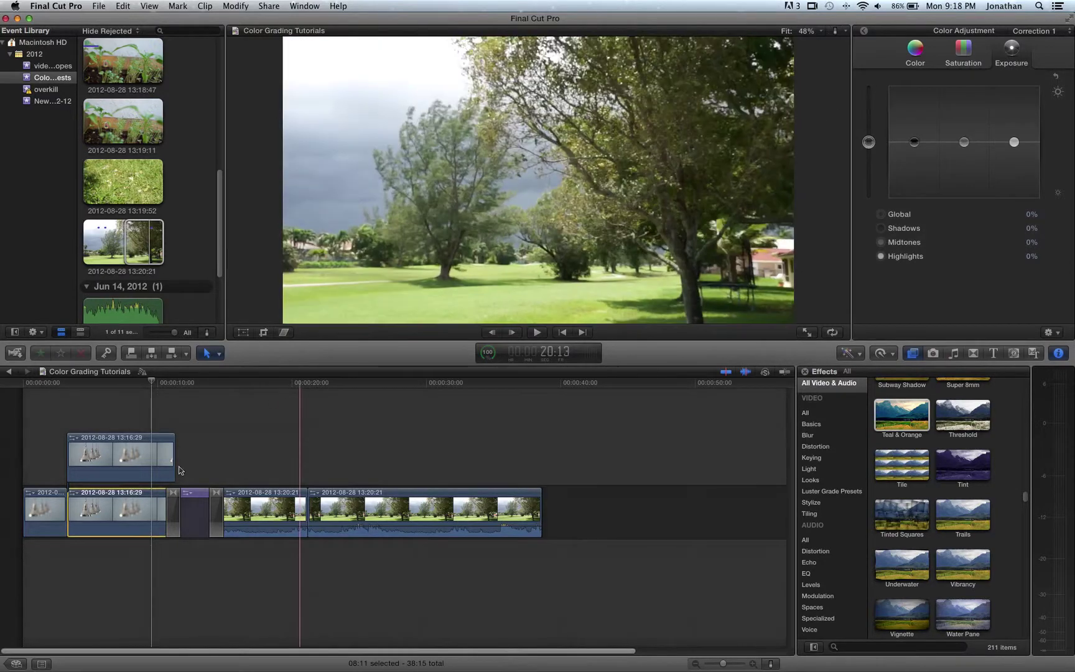
Set the connected lamp clip's Correction 1 exposure to Shadows -42% and Highlights +28%.
left_click(120, 512)
left_click(131, 456)
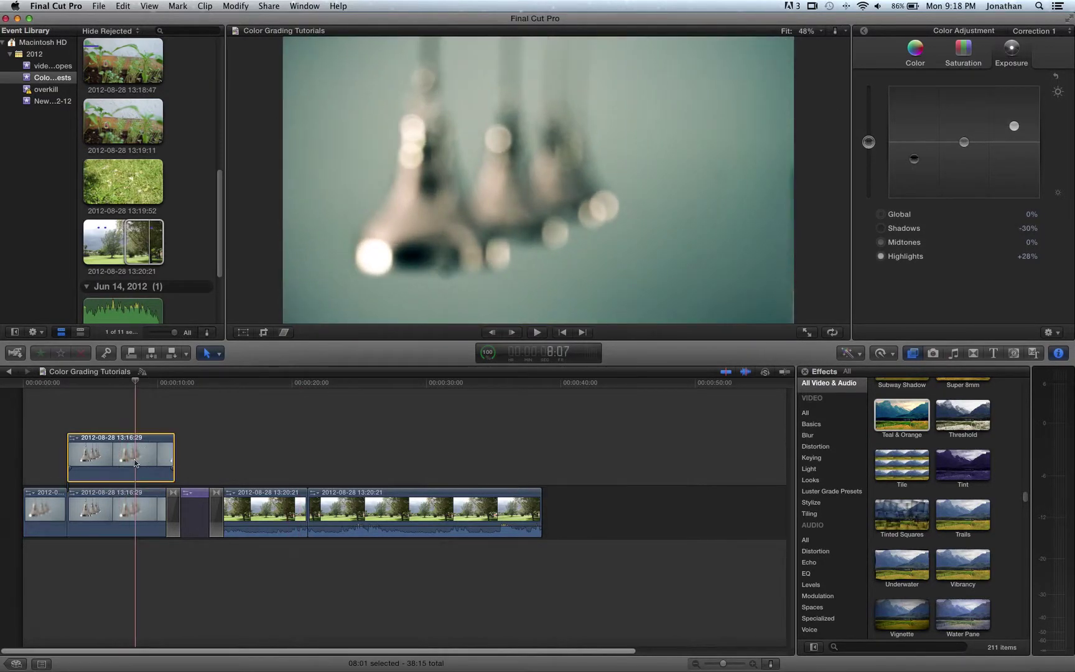
left_click(116, 521)
left_click(137, 457)
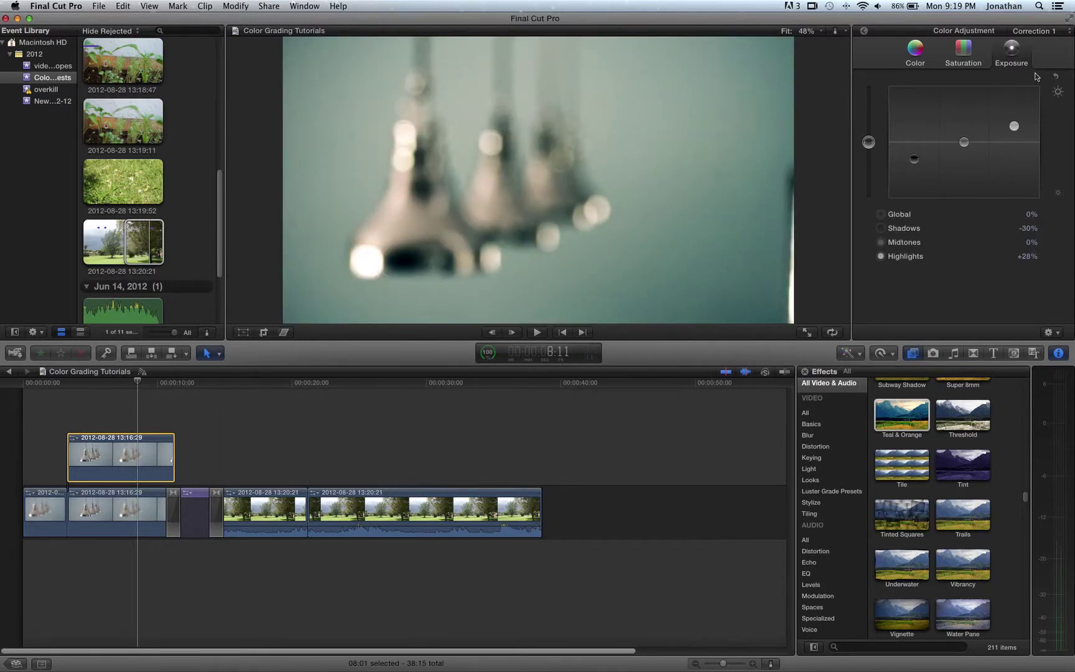
left_click_drag(912, 161, 915, 166)
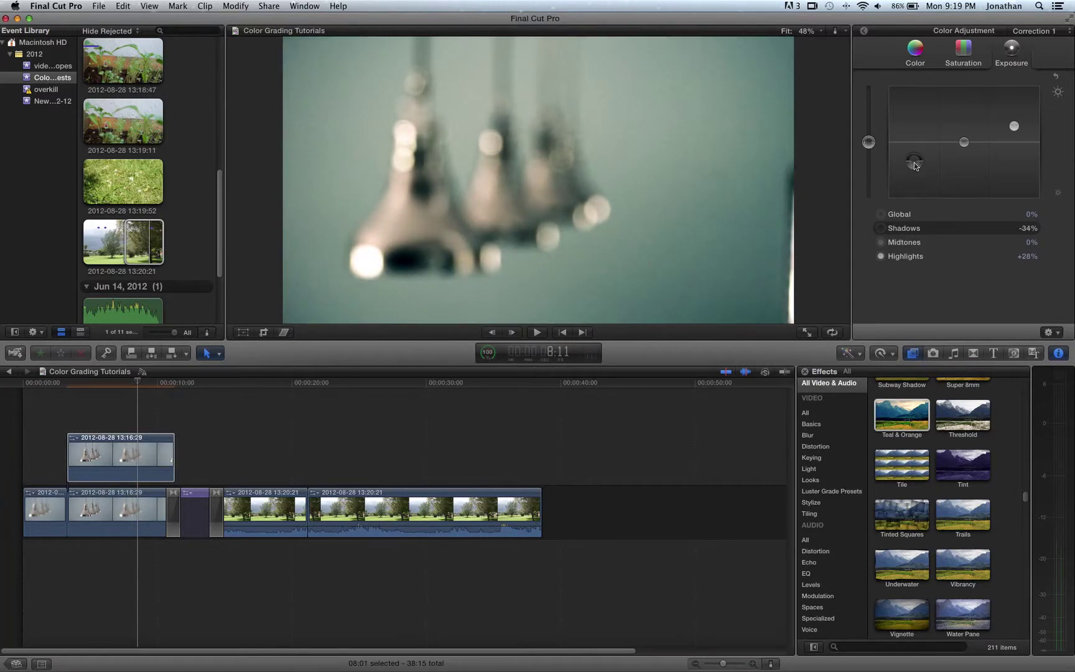
left_click_drag(1015, 127, 1016, 130)
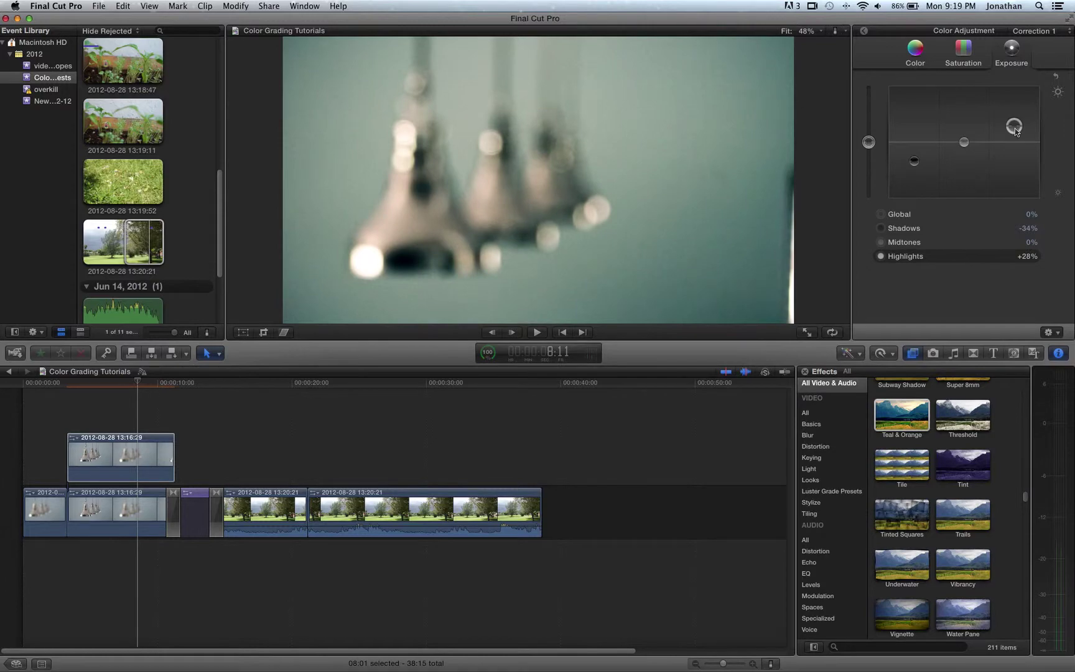
left_click_drag(914, 161, 915, 172)
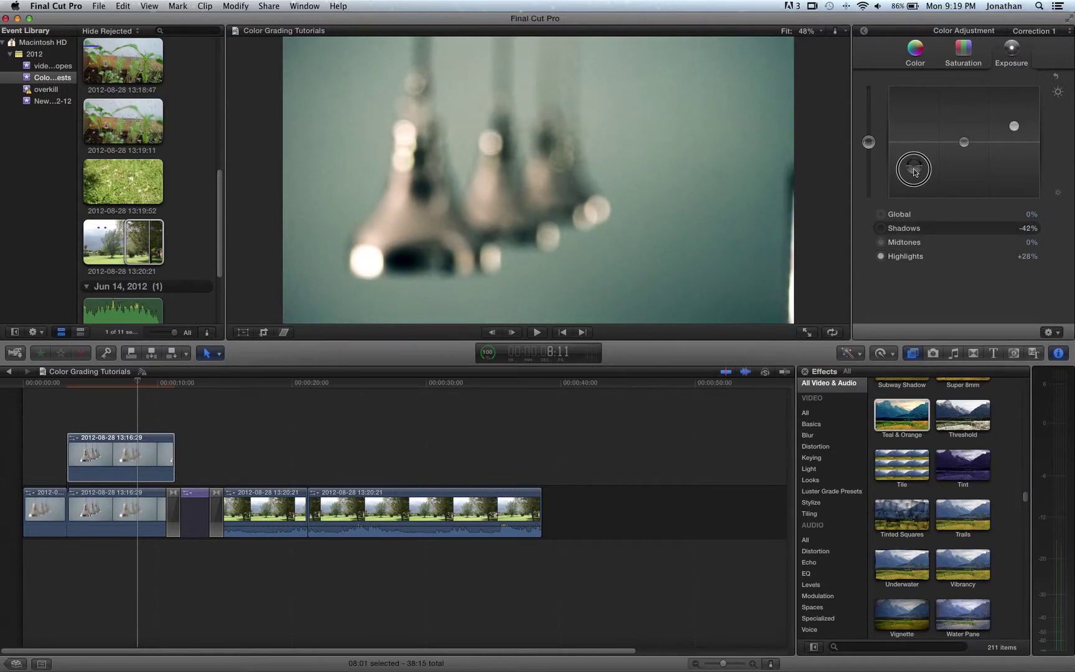
left_click(1014, 128)
Try green, teal and warm colour tints on Correction 1, then undo them.
left_click(962, 48)
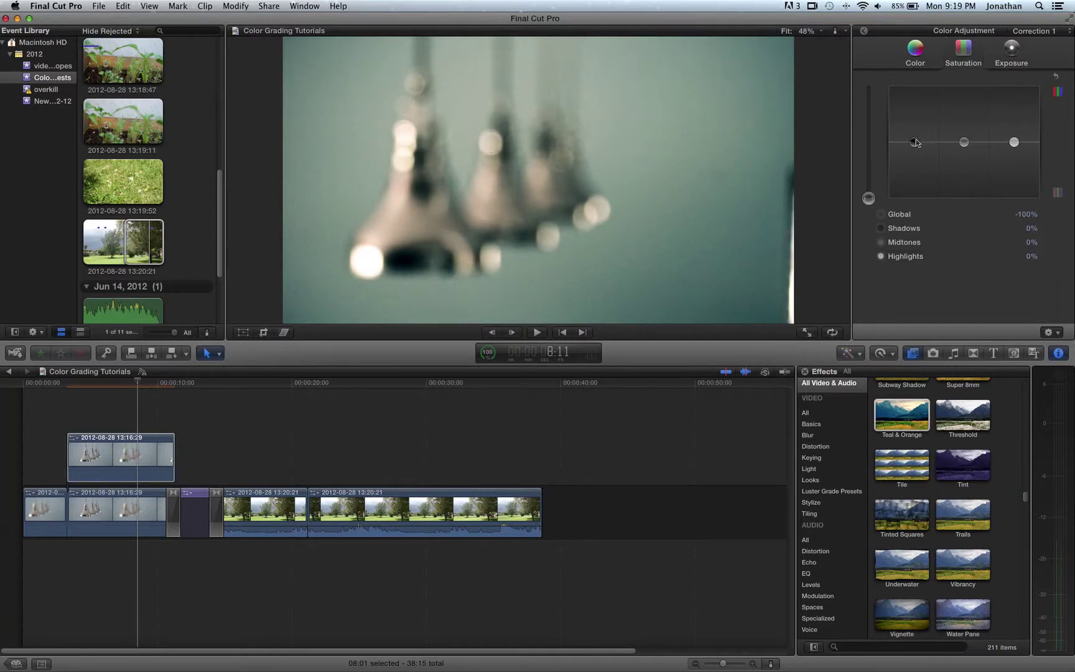
mouse_move(868, 197)
left_mouse_down()
mouse_move(869, 149)
mouse_move(869, 198)
left_mouse_up()
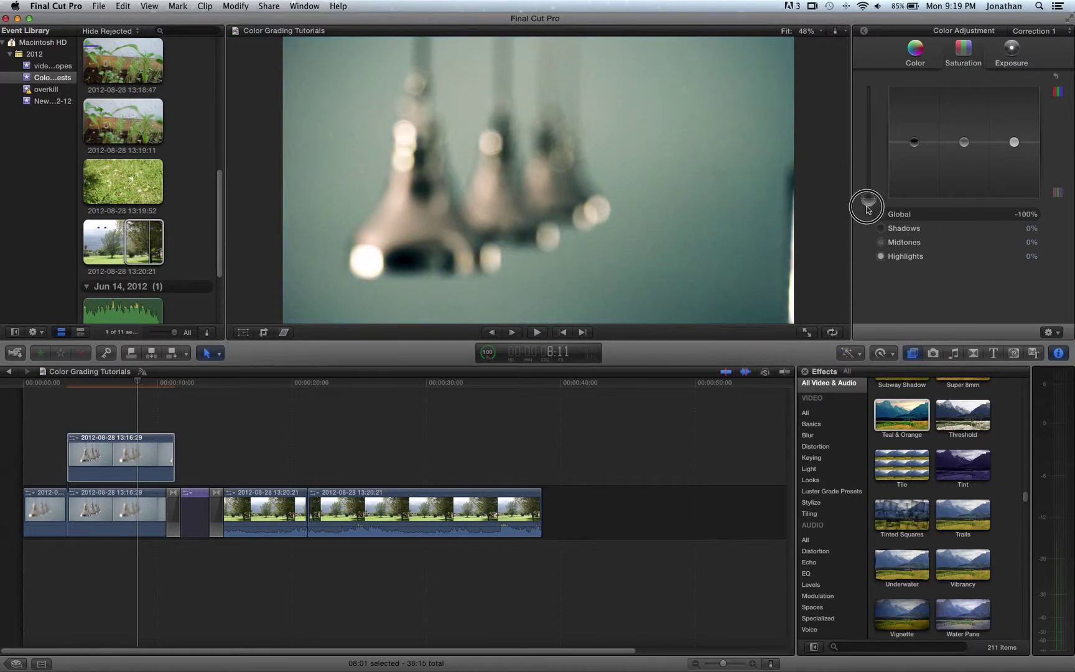
left_click(917, 61)
left_click_drag(925, 144, 896, 140)
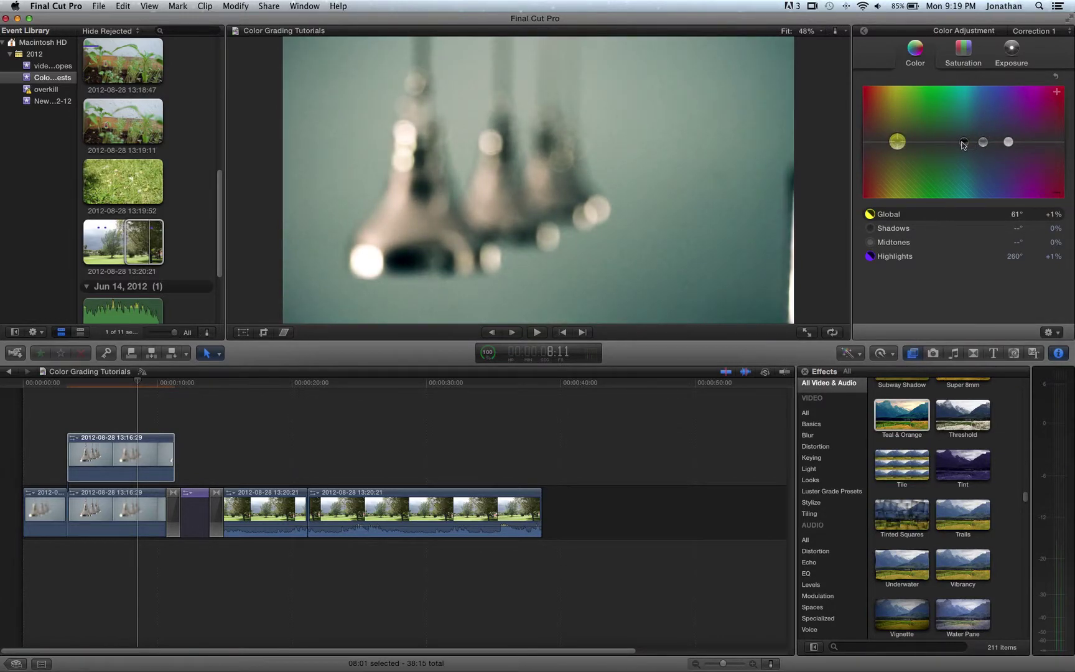
left_click_drag(963, 144, 884, 115)
left_click_drag(1008, 142, 968, 146)
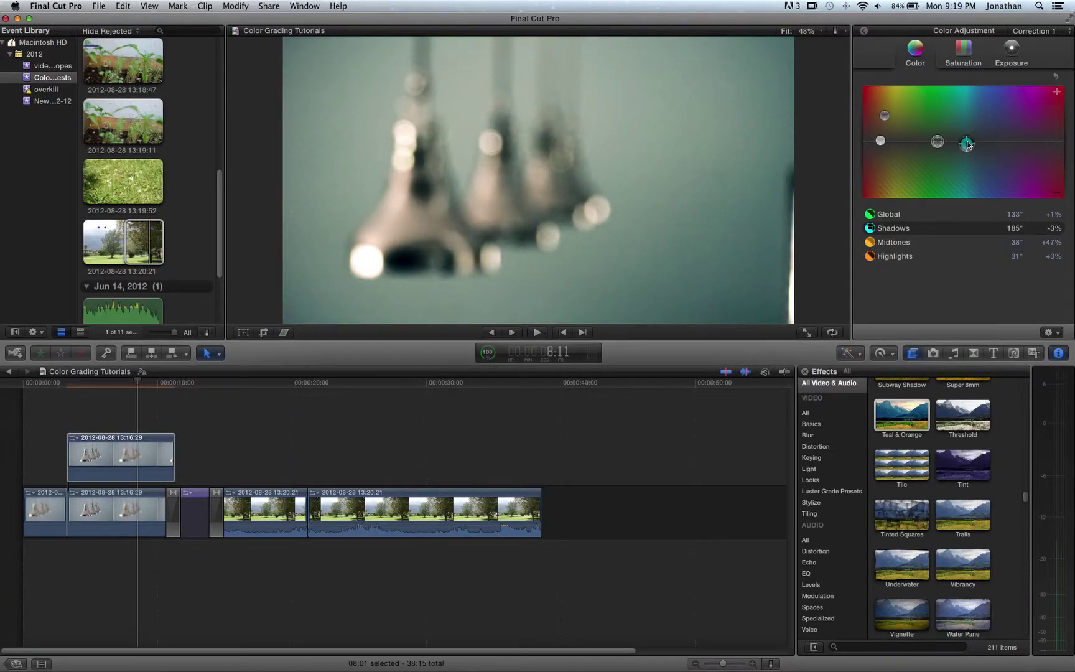
key("super+z")
key("super+z")
key("super+z")
key("super+z")
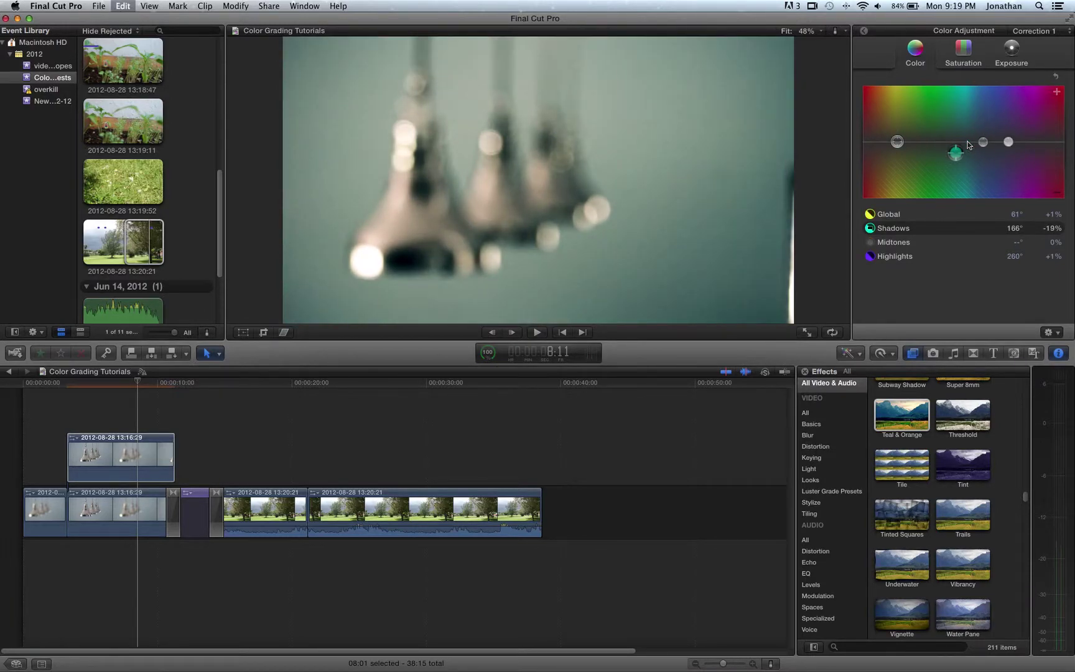
key("super+z")
key("super+z")
Set Correction 1's global saturation to -100% and deselect the clips.
left_click(975, 54)
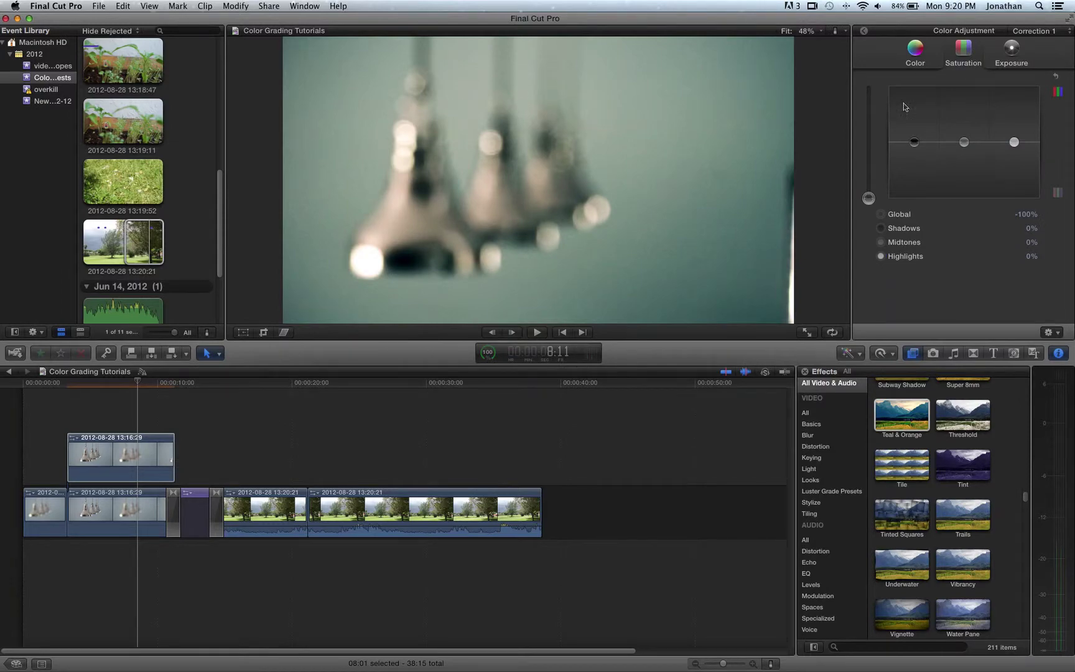
left_click_drag(869, 198, 851, 241)
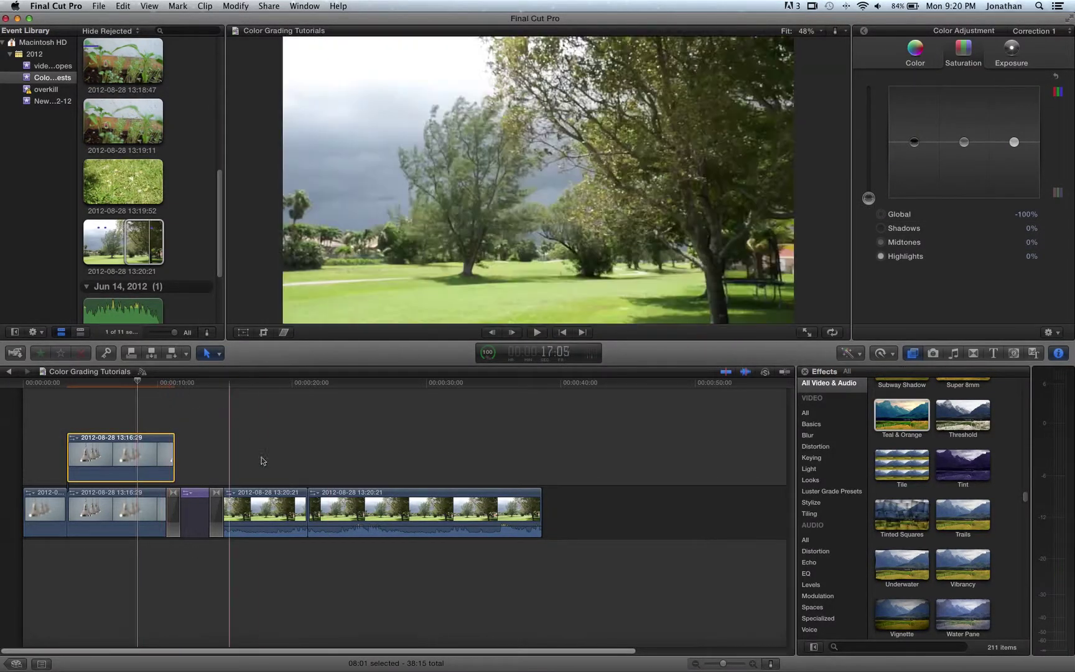
left_click(266, 457)
Scrub the tree footage and apply Bleach Bypass to the first 13:20:21 tree clip.
left_click(272, 382)
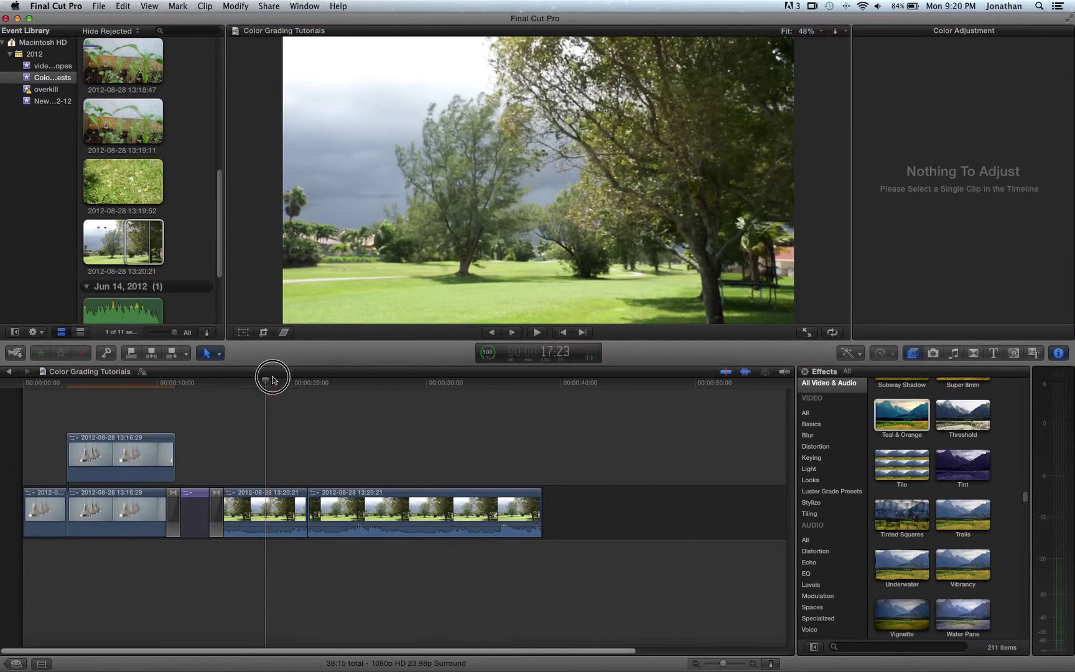
left_click(271, 382)
left_click_drag(271, 382, 336, 382)
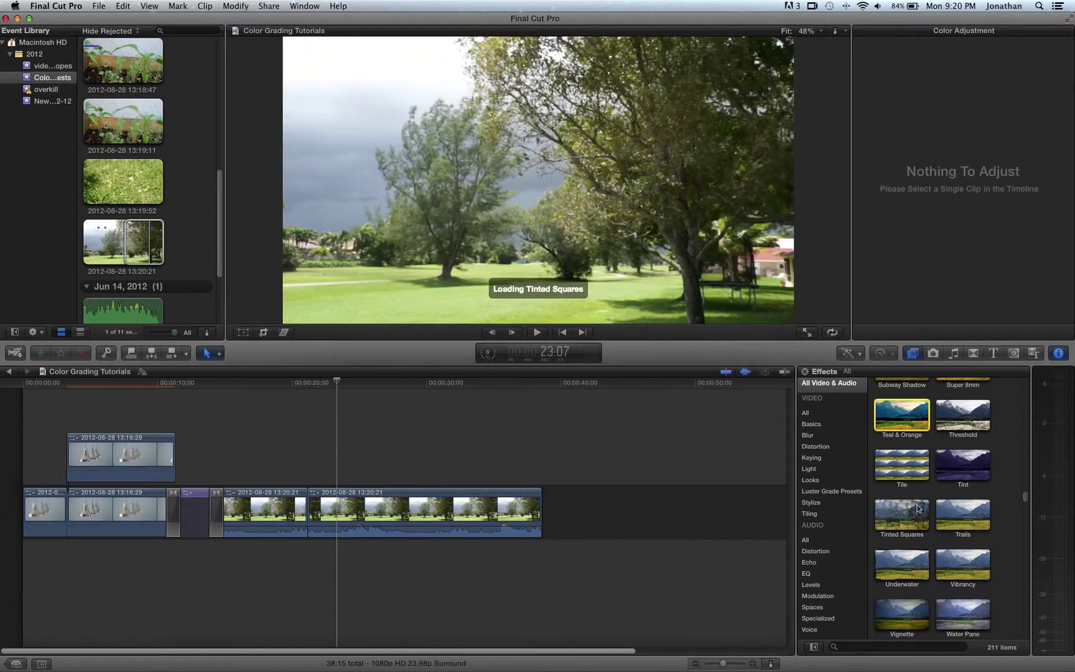
scroll(914, 510, "up", 15)
scroll(918, 508, "up", 10)
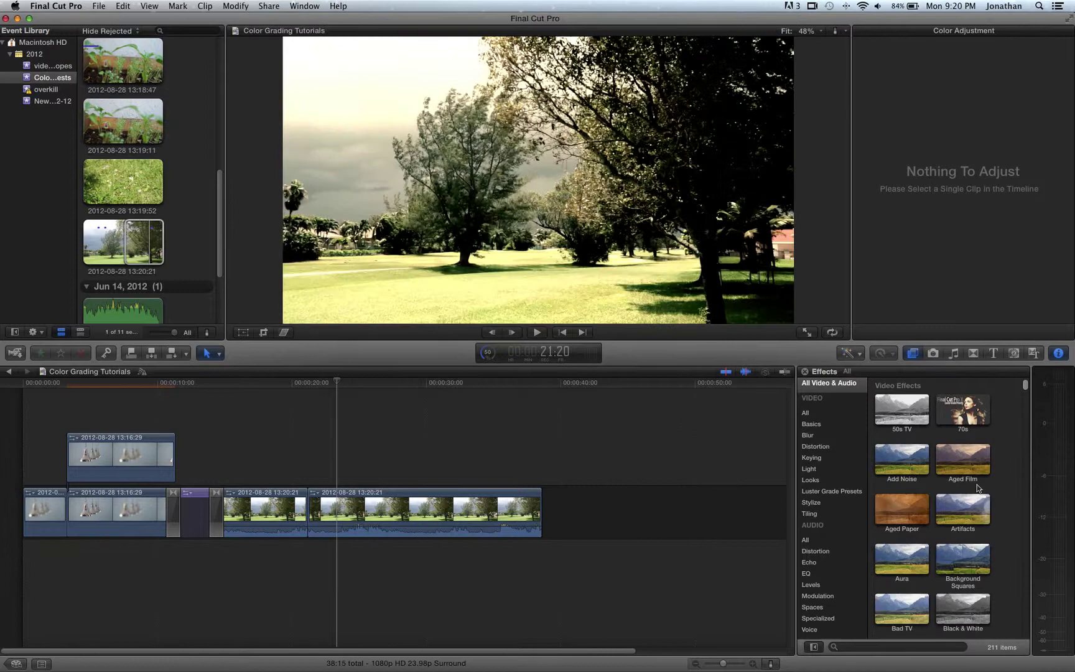
scroll(977, 484, "up", 2)
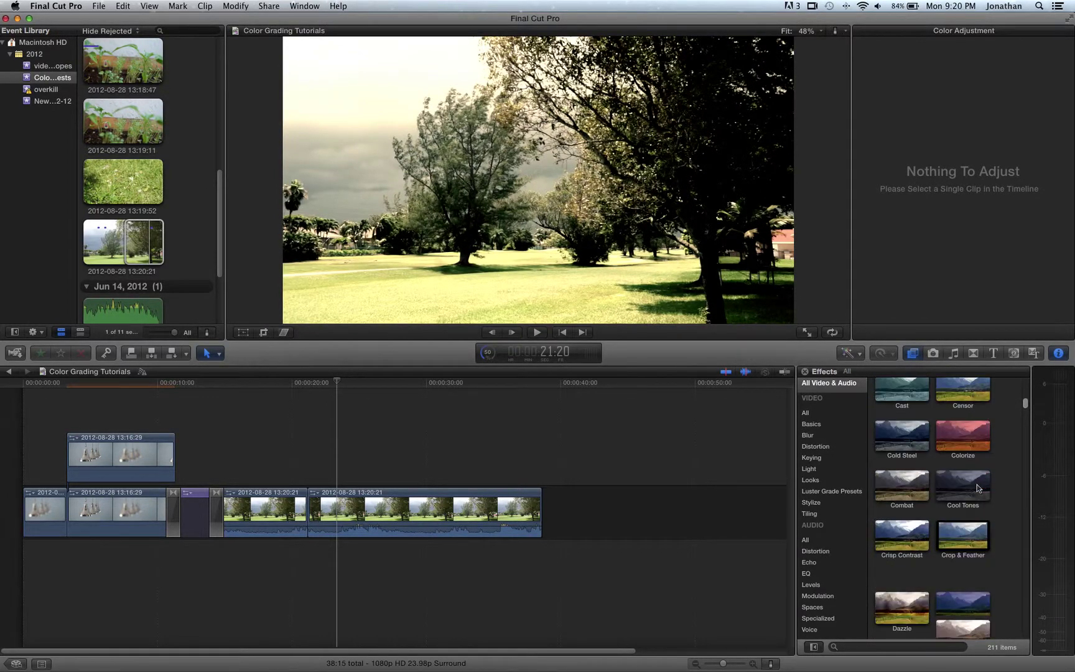
scroll(976, 484, "up", 1)
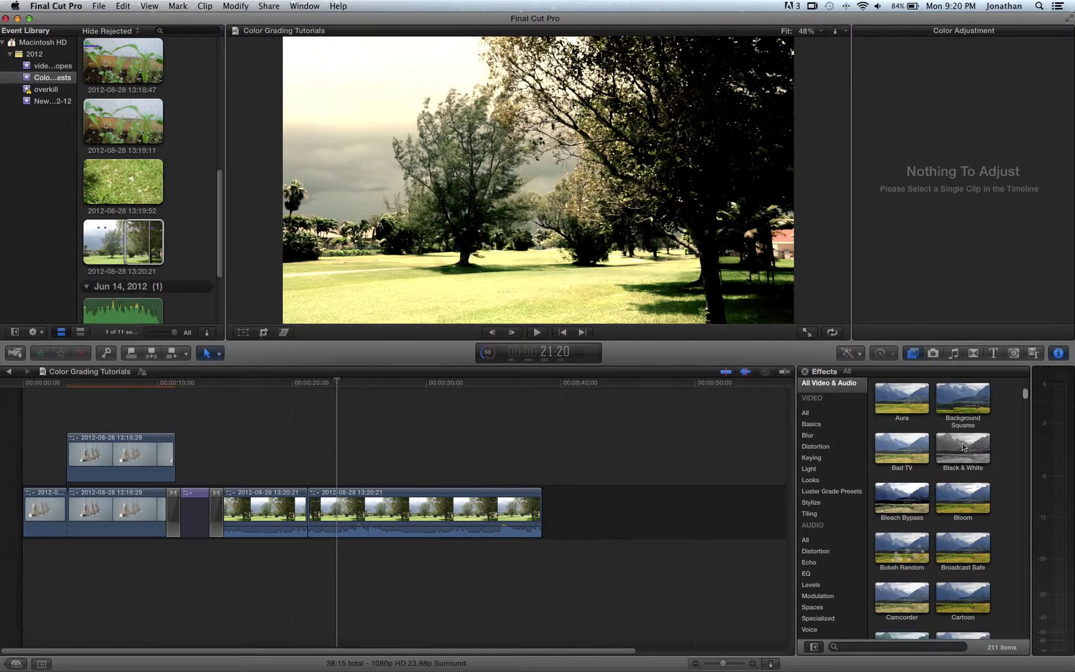
left_click_drag(911, 492, 276, 507)
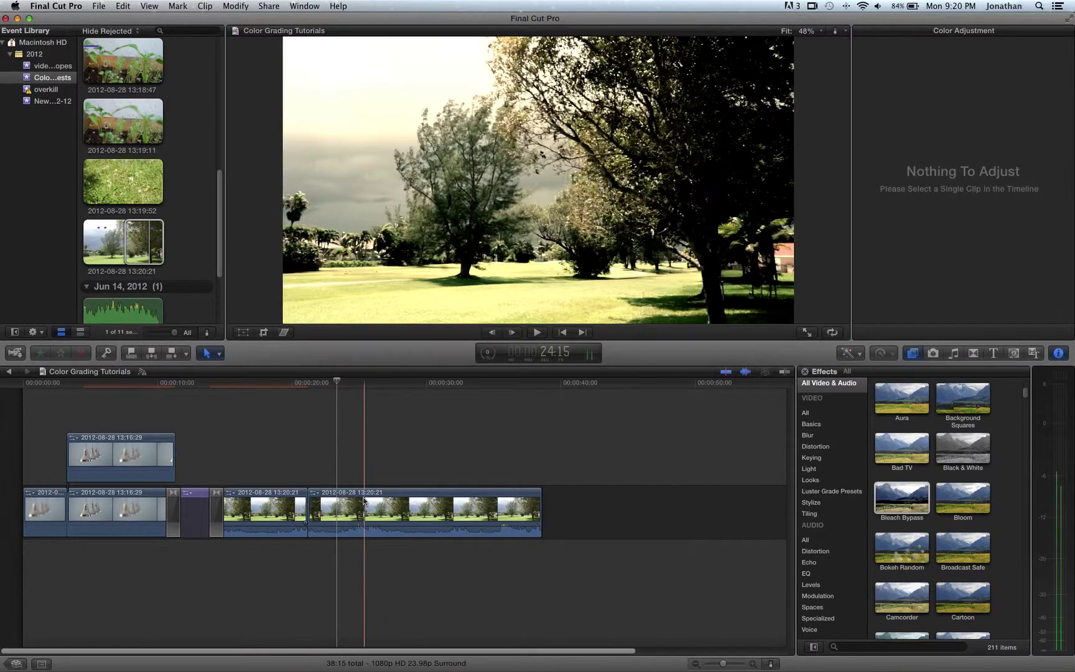
left_click(264, 504)
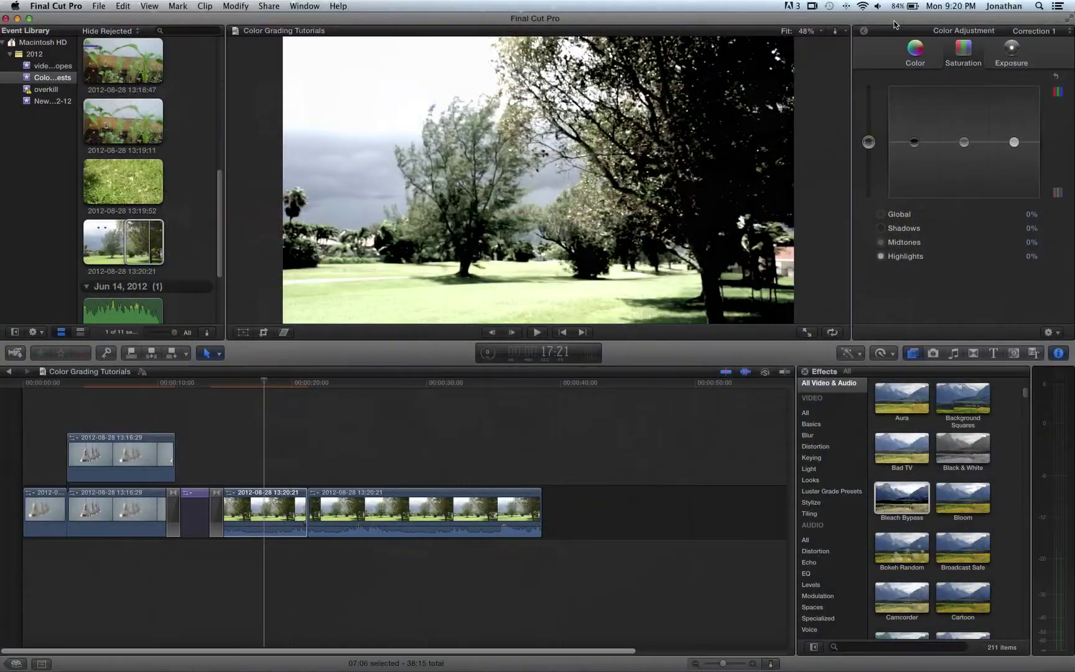
Check the tree clip's Bleach Bypass settings, keeping Amount at 100.0 with Match iMovie on.
left_click(862, 33)
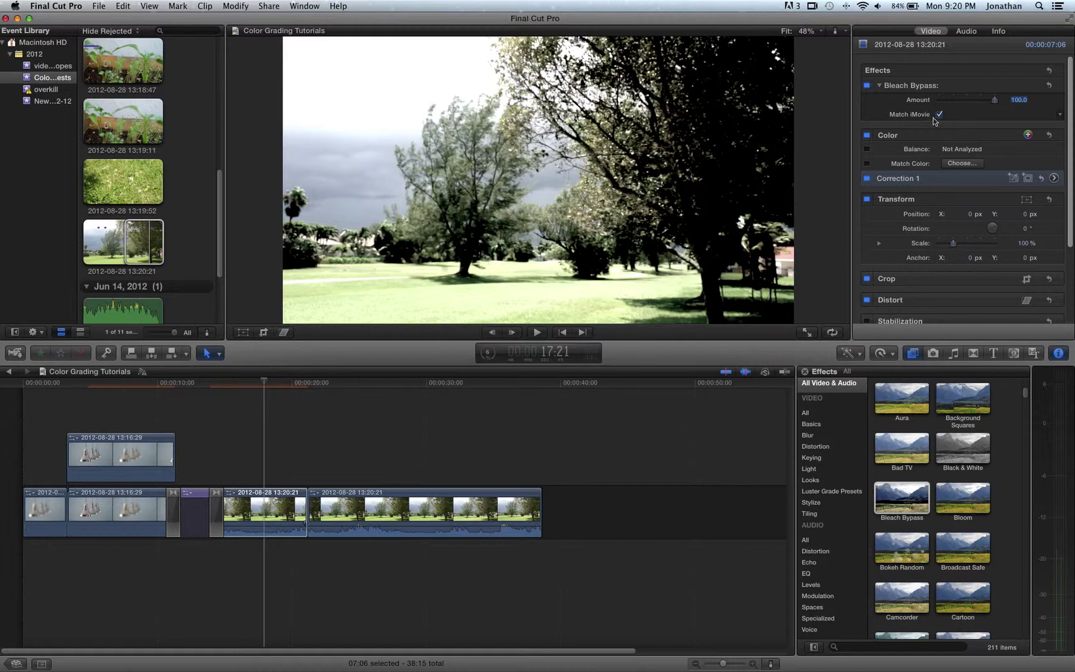
key("Return")
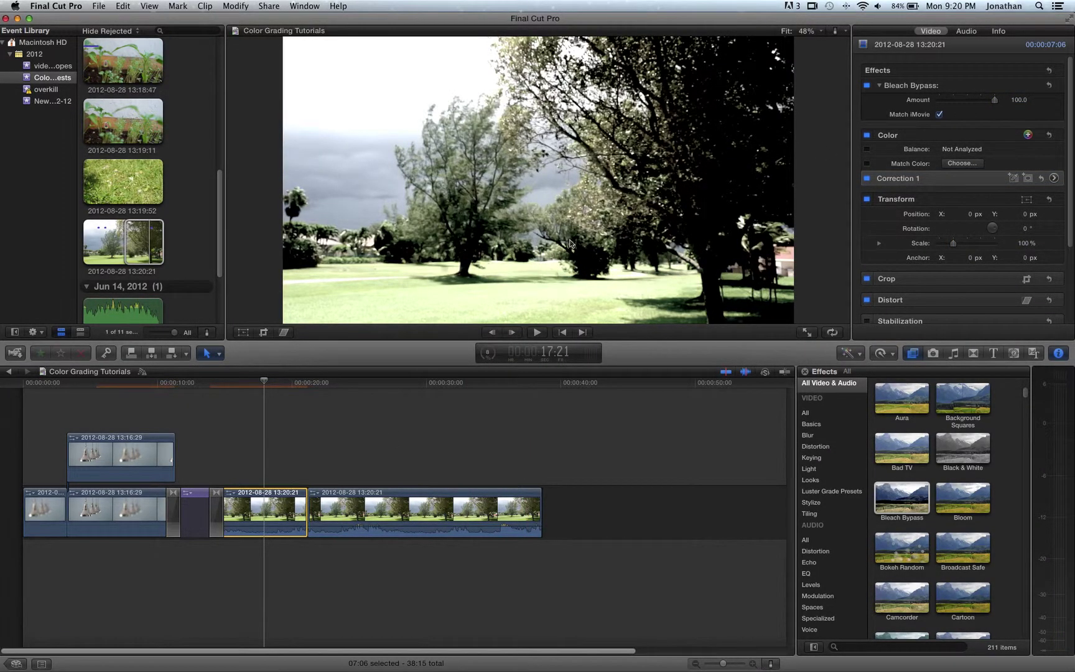
mouse_move(995, 100)
left_mouse_down()
mouse_move(985, 100)
mouse_move(1013, 100)
left_mouse_up()
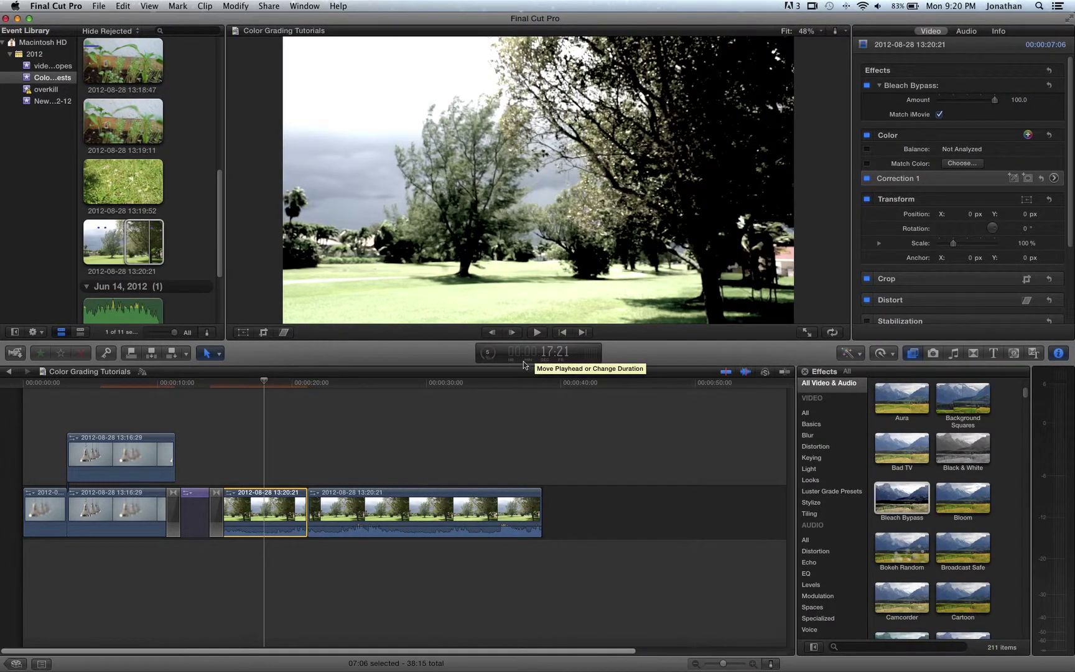
left_click(361, 507)
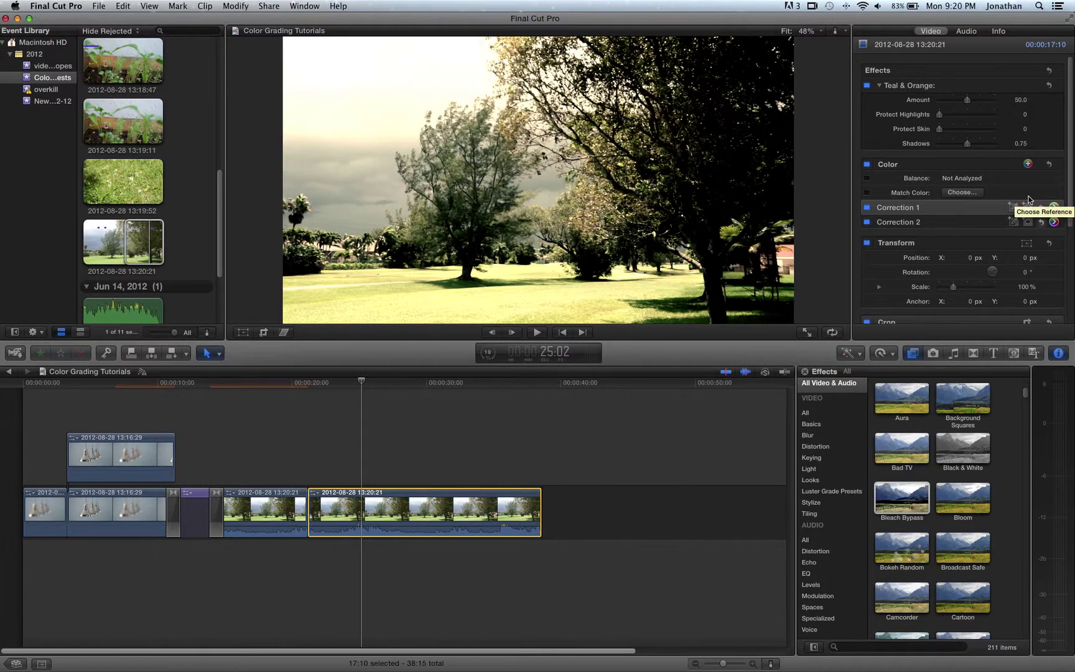
Toggle the tree clip's Teal & Orange off and on to compare, leaving it applied.
left_click(866, 85)
left_click(866, 85)
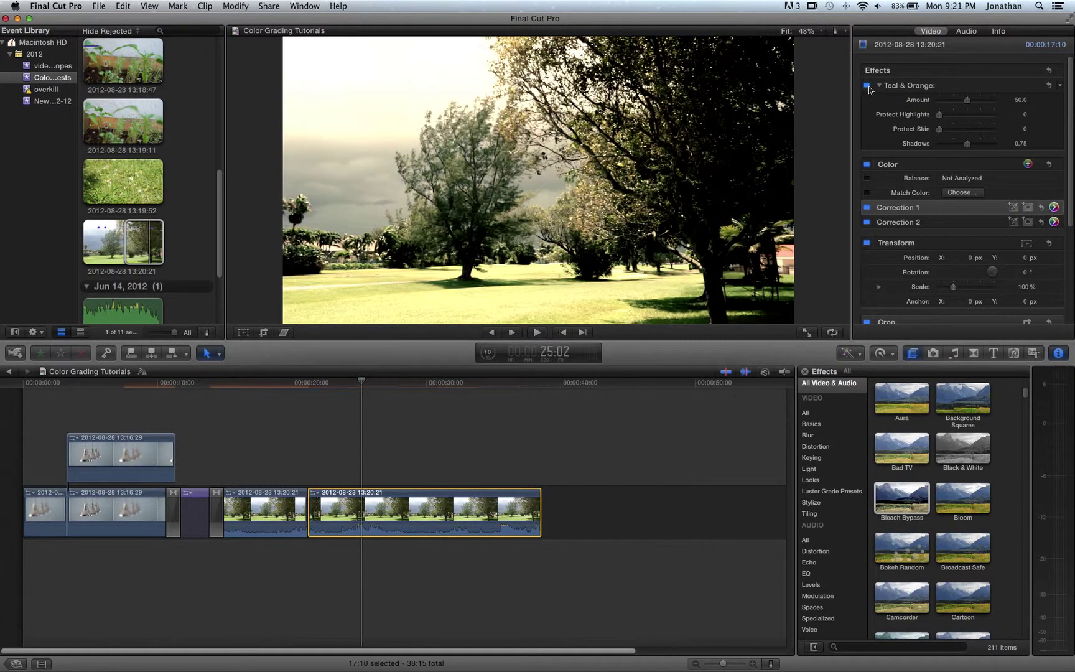
left_click(867, 85)
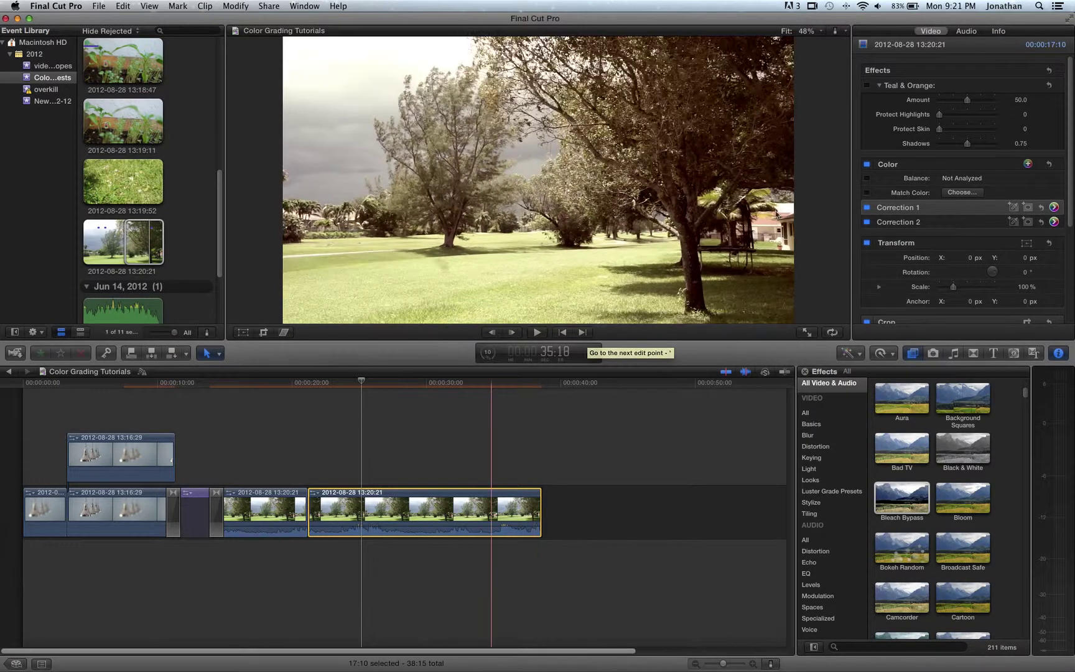
left_click(867, 86)
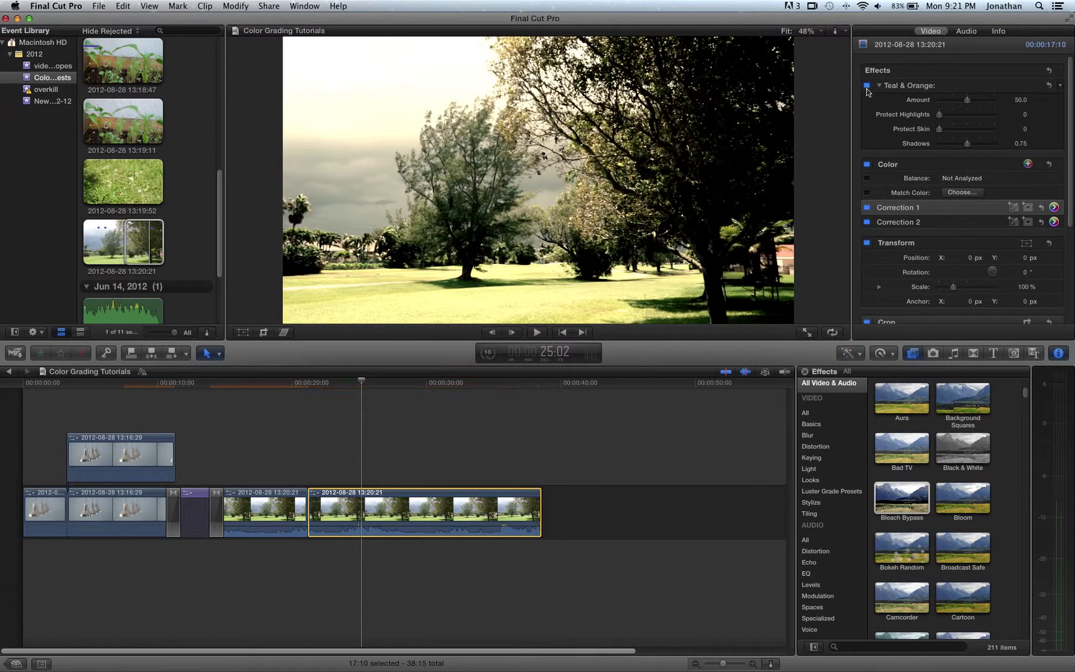
left_click(1054, 208)
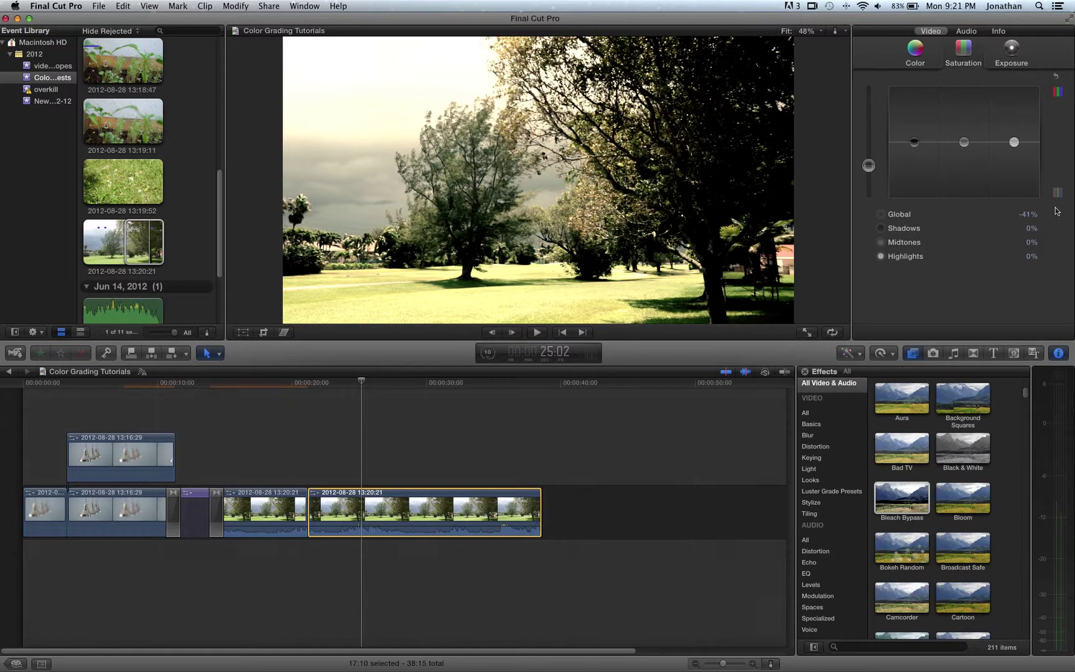
Raise Correction 1's shadows exposure to +14% with highlights at -11%, then check Correction 2.
left_click(1012, 61)
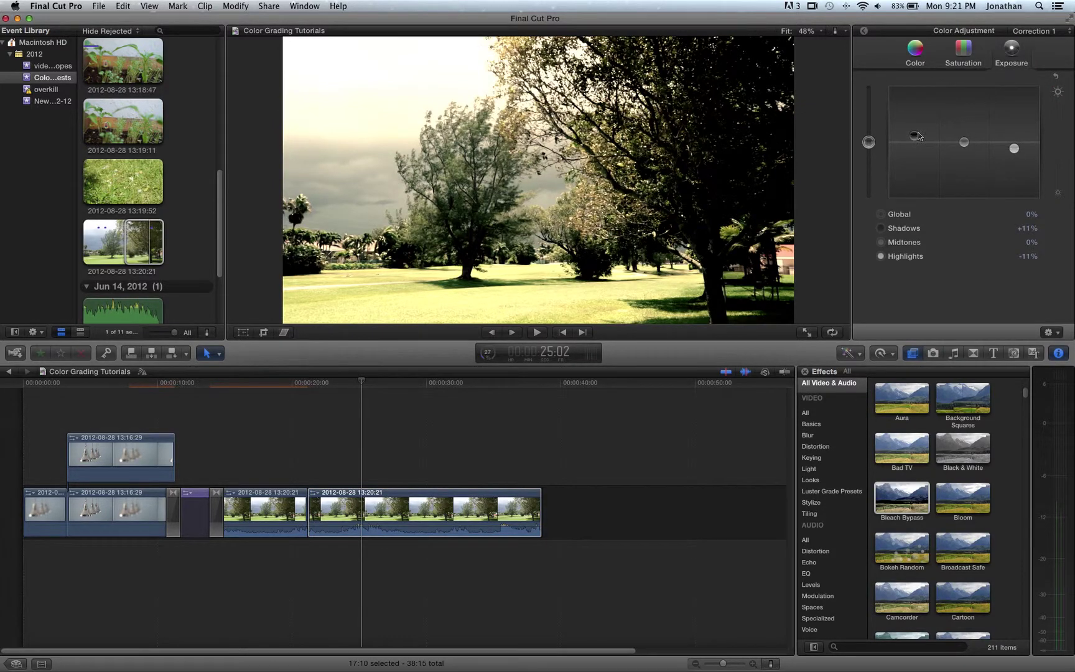
left_click_drag(913, 137, 915, 139)
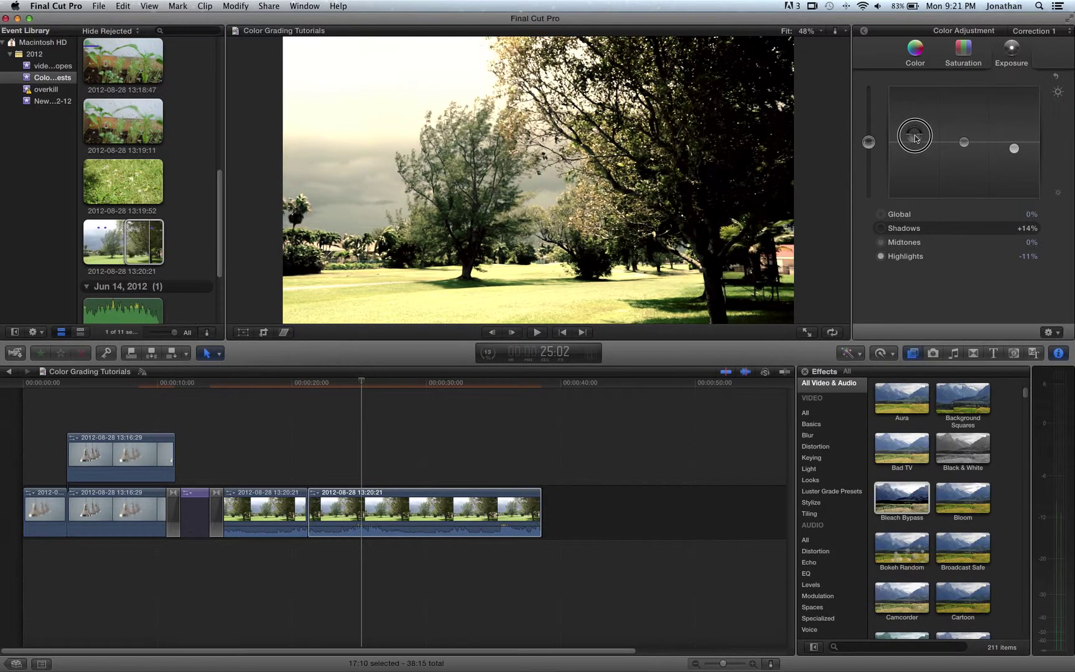
left_click(1014, 148)
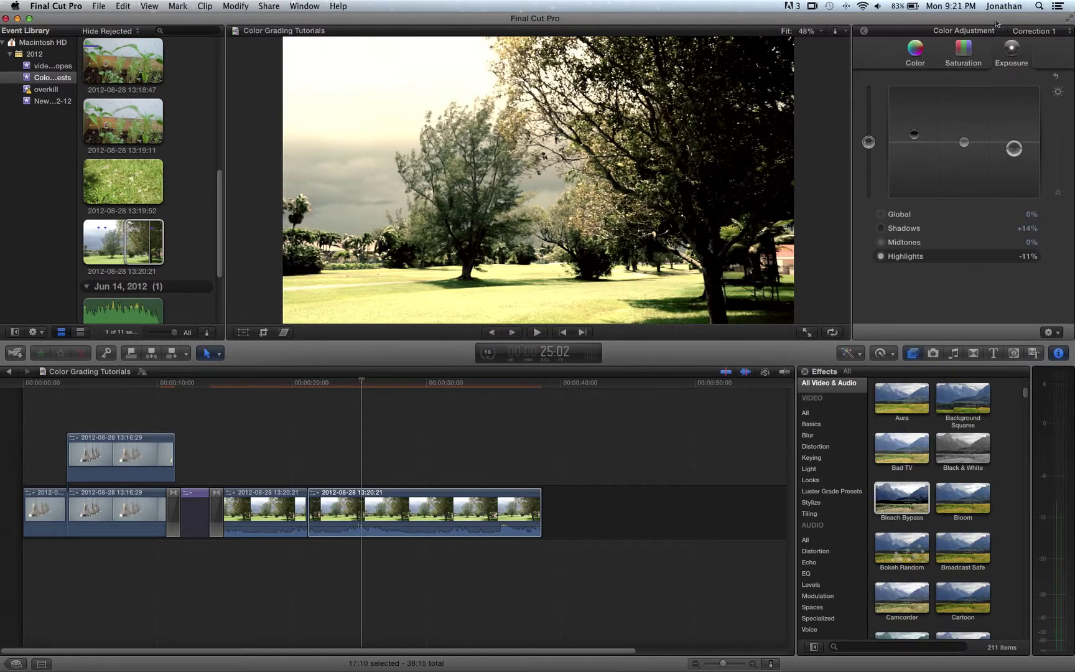
left_click(866, 31)
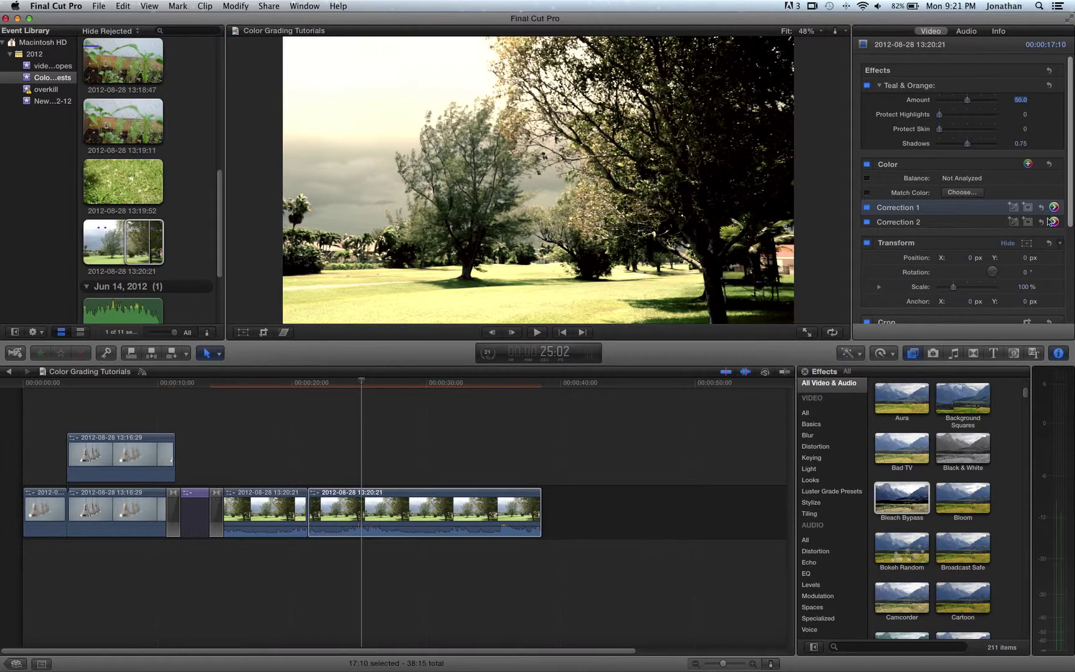
left_click(1052, 223)
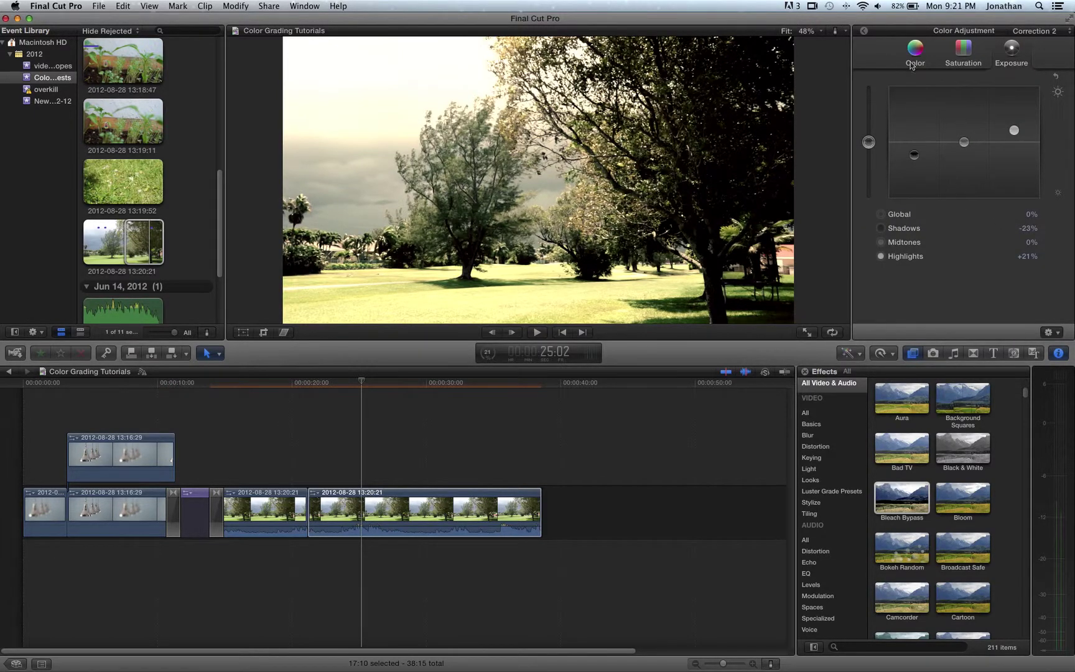
left_click(863, 32)
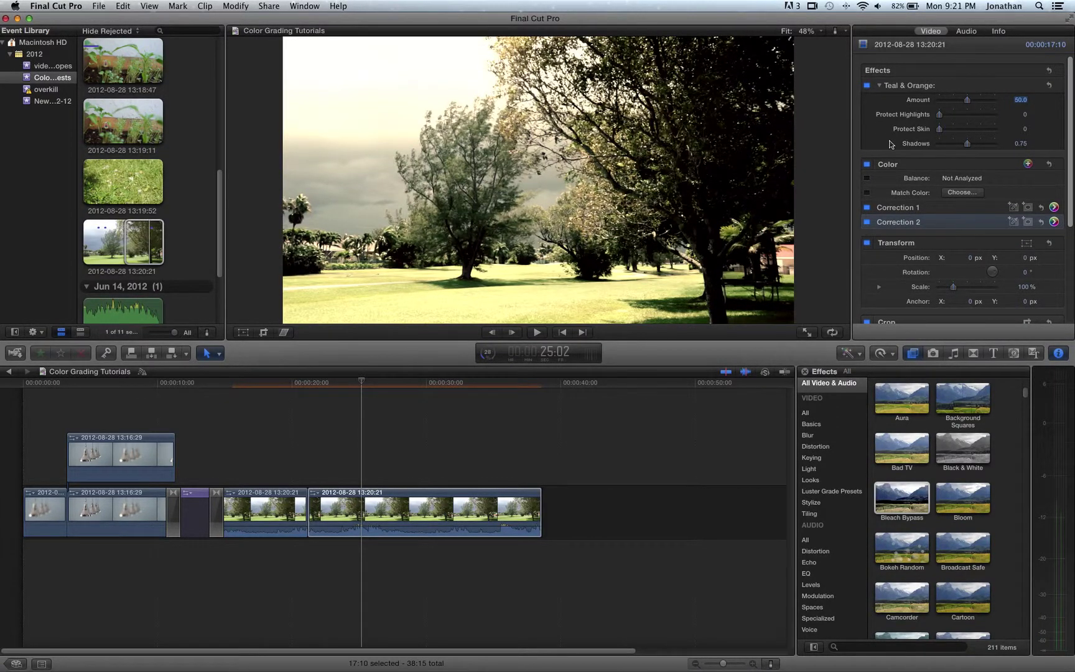
left_click(867, 87)
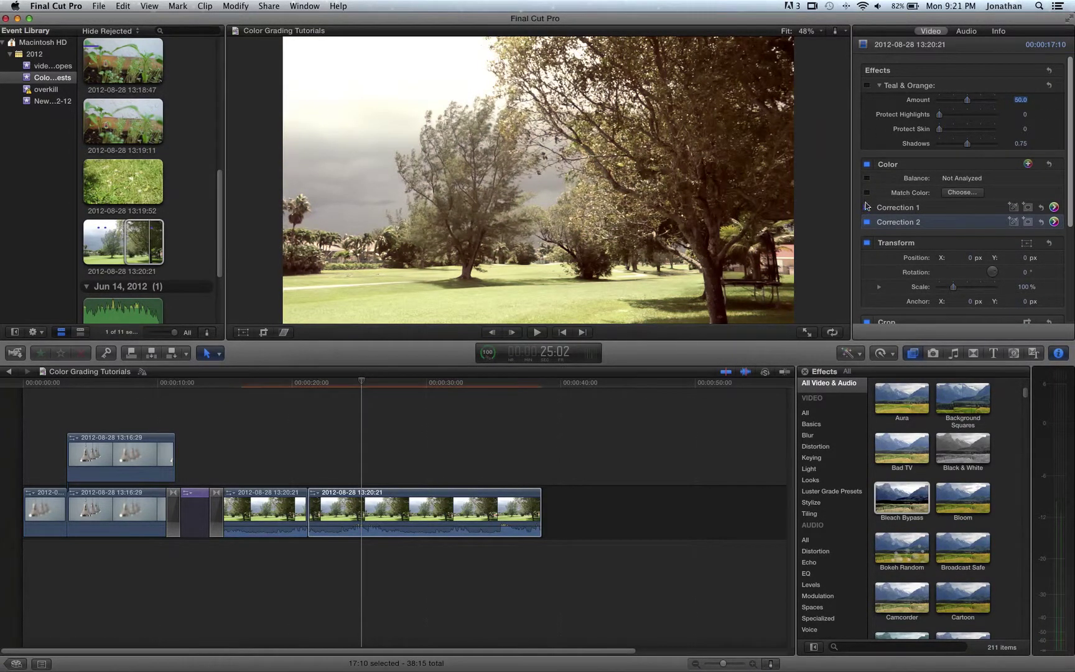
left_click(867, 222)
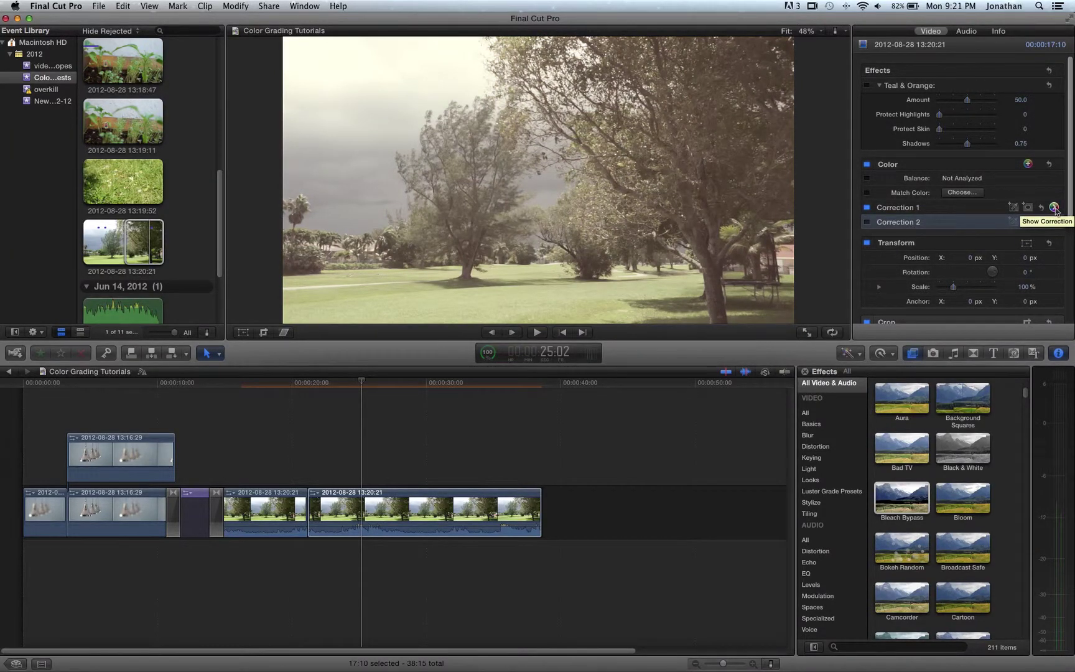
left_click(867, 207)
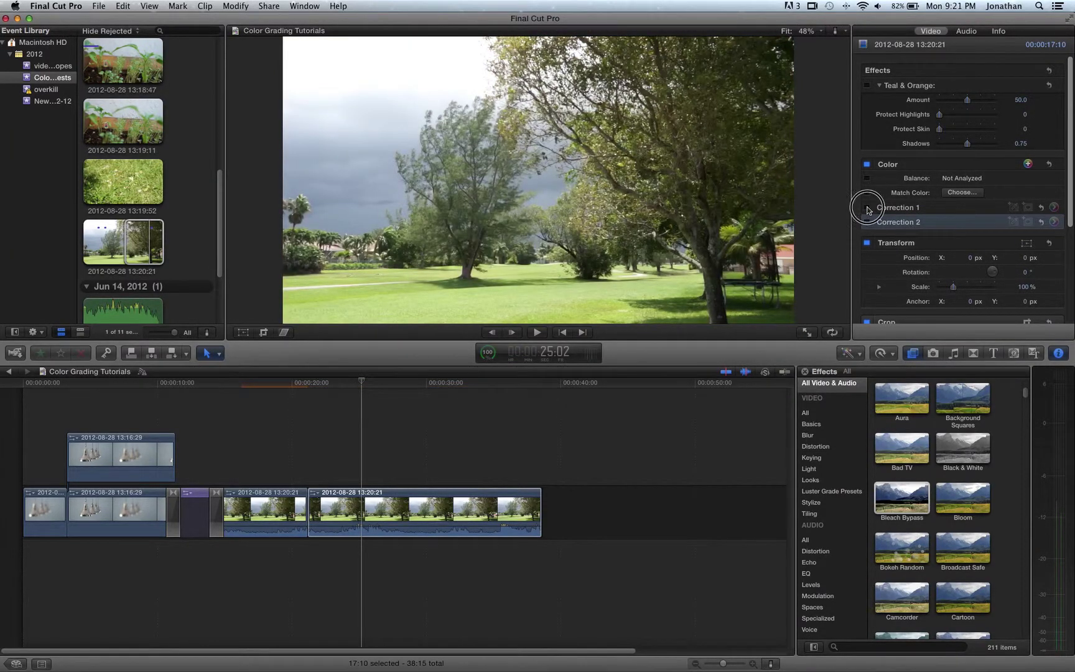
left_click(868, 208)
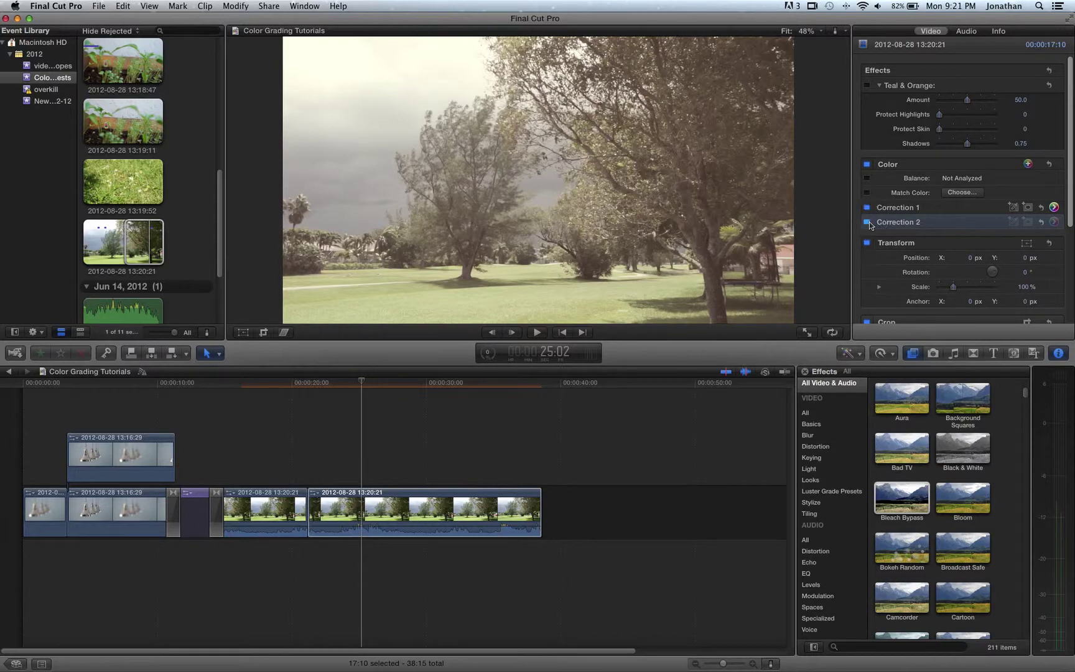
left_click(867, 222)
left_click(1054, 222)
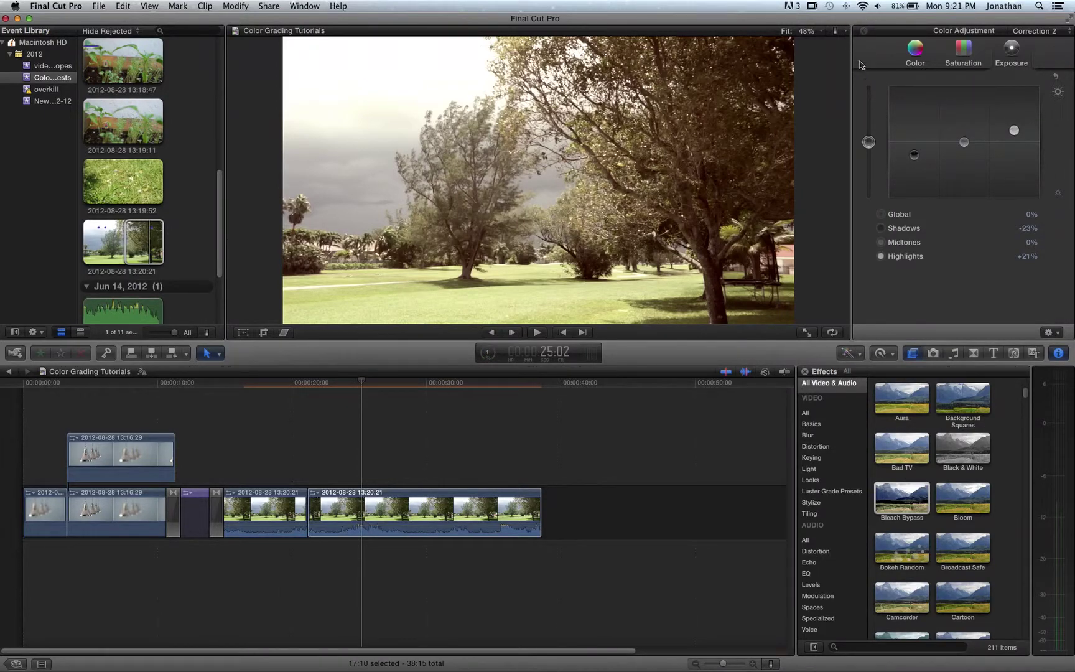
left_click(864, 30)
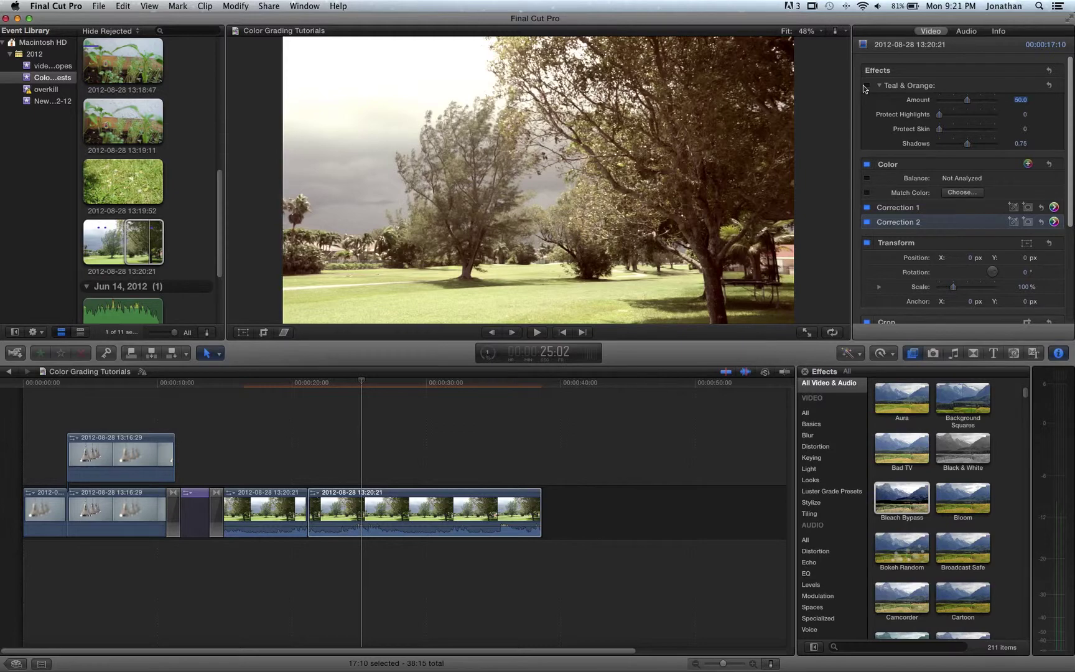
left_click(868, 86)
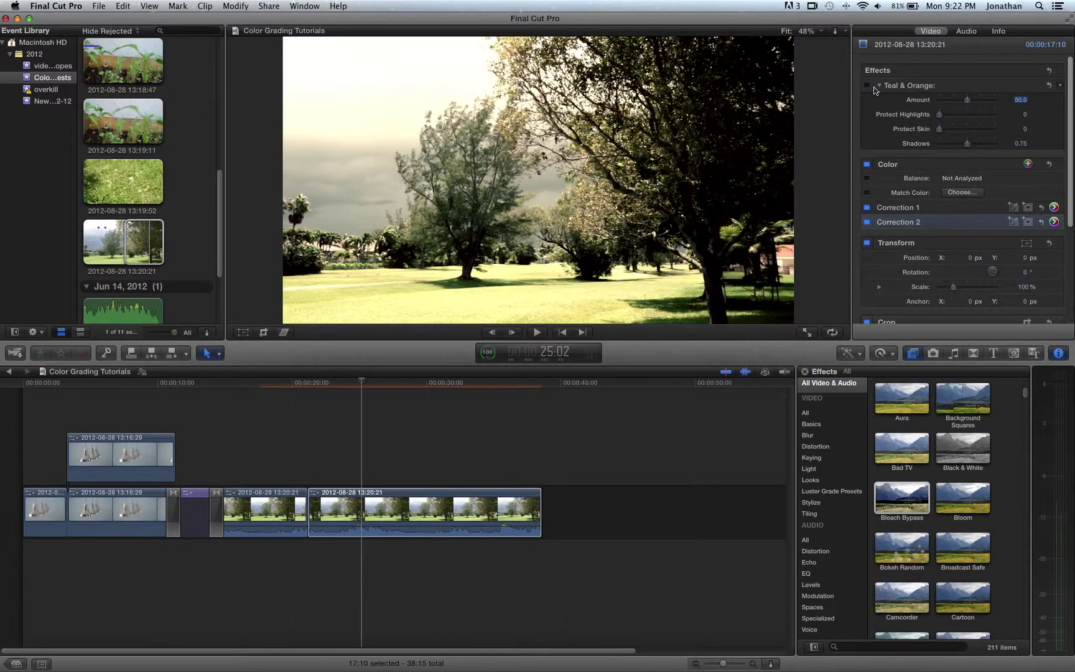
left_click(867, 86)
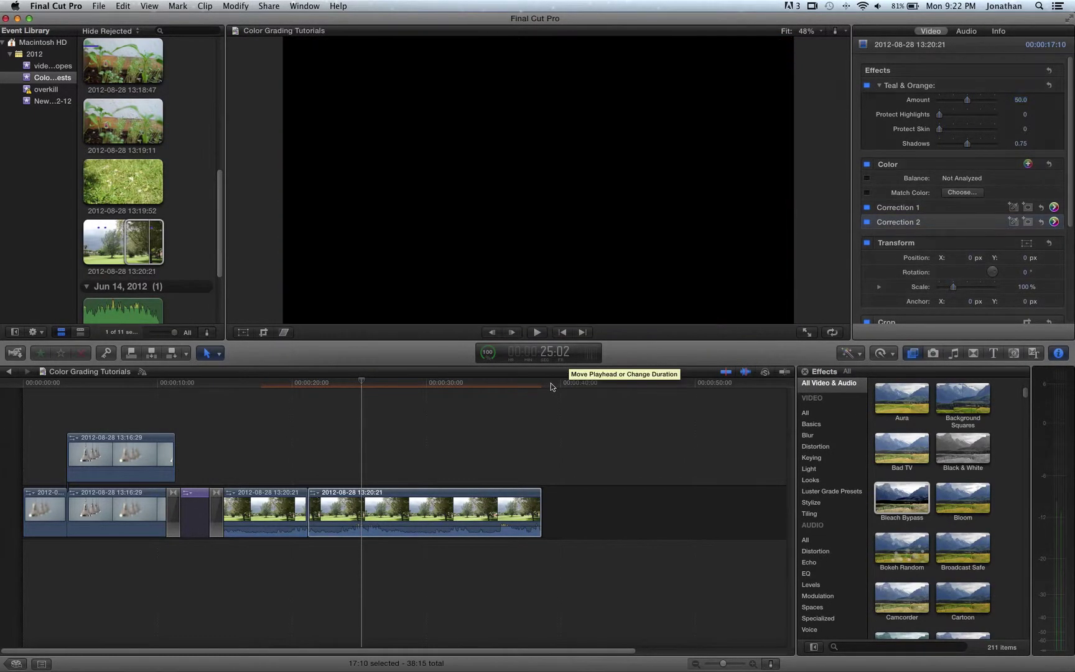
left_click(535, 513)
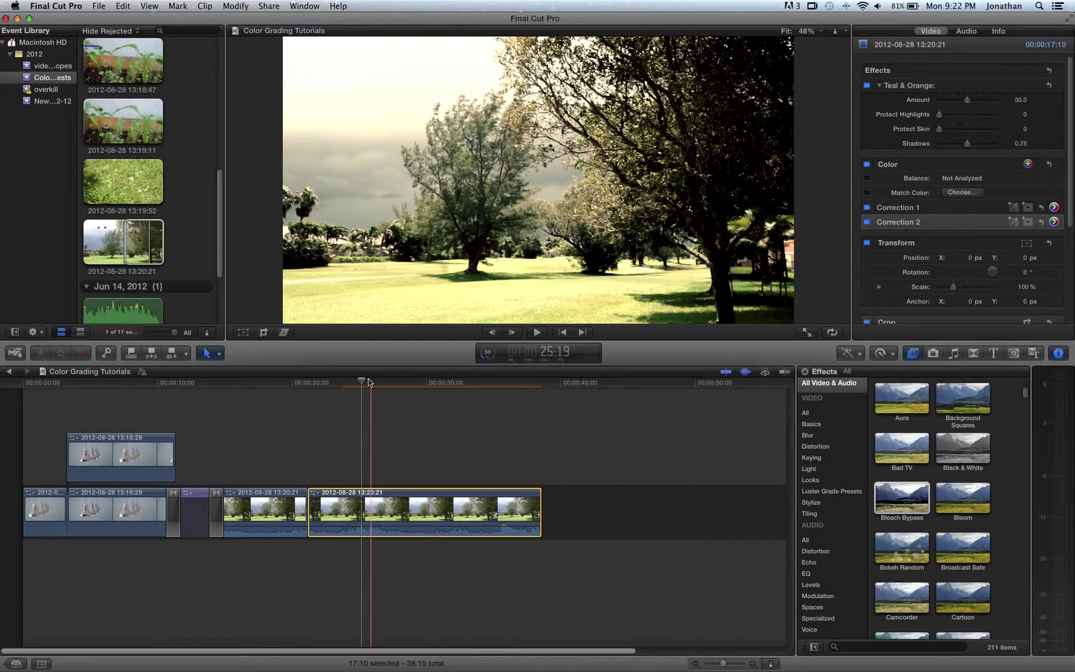
Move the playhead to 28:19 within the graded tree clip to preview a later frame.
left_click(363, 382)
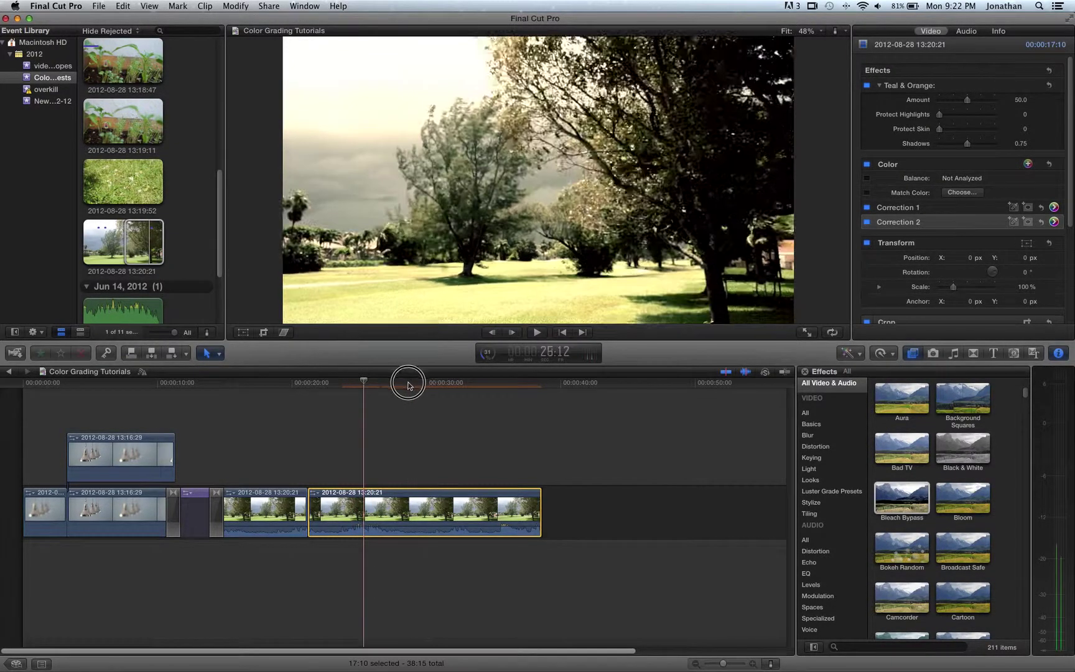
left_click_drag(408, 382, 410, 384)
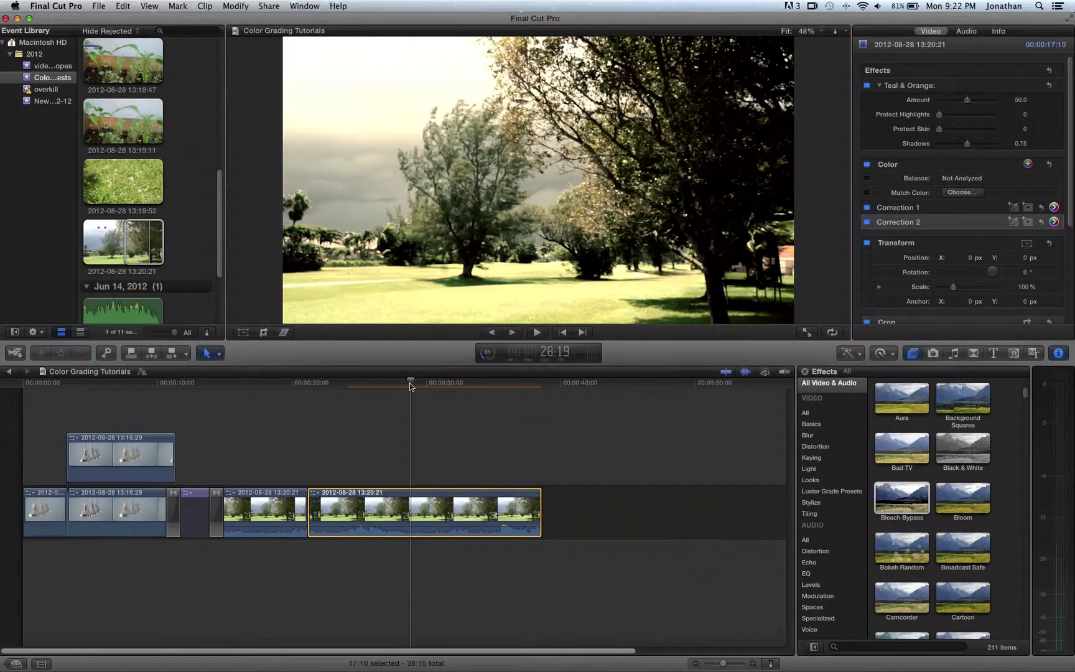